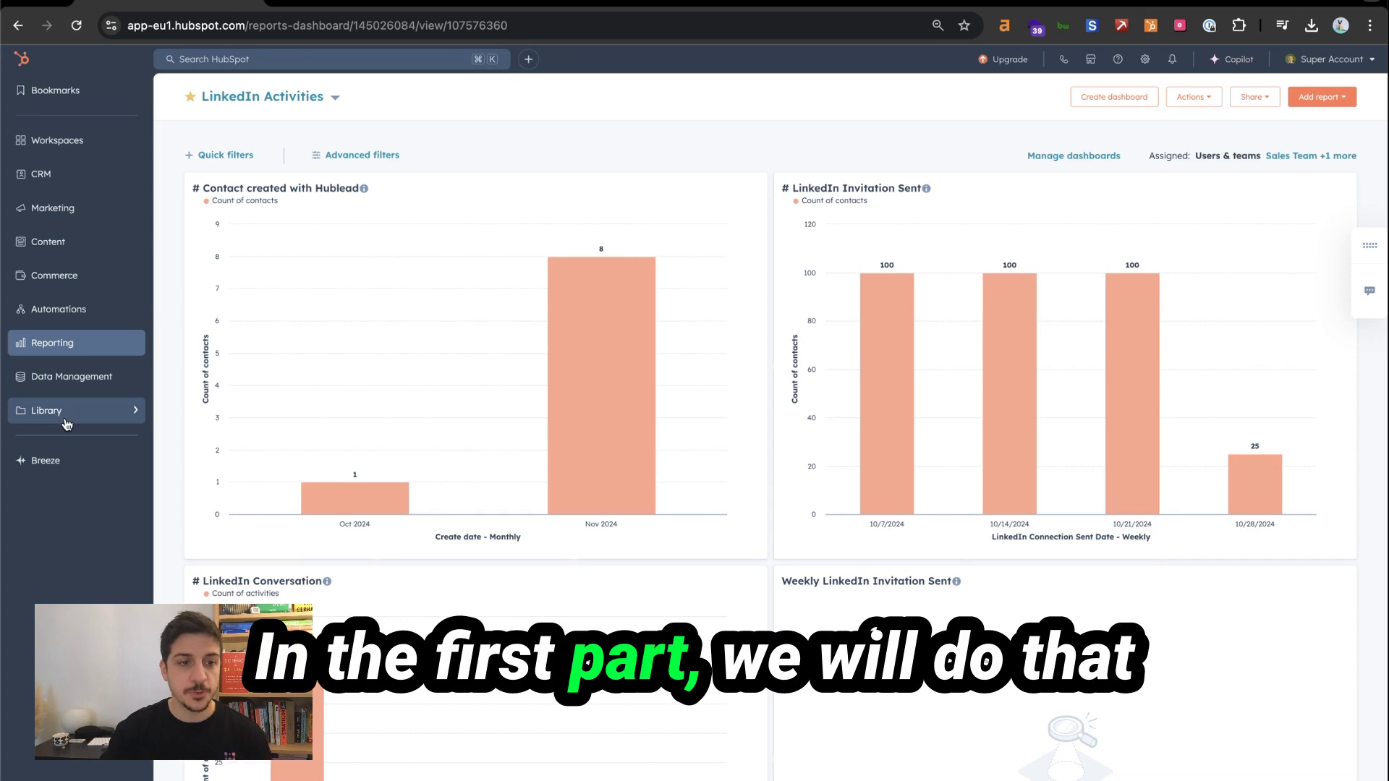
Step: Go to the Snippets library and start creating a new snippet
{"action": "mouse_move", "coordinate": [72, 410]}
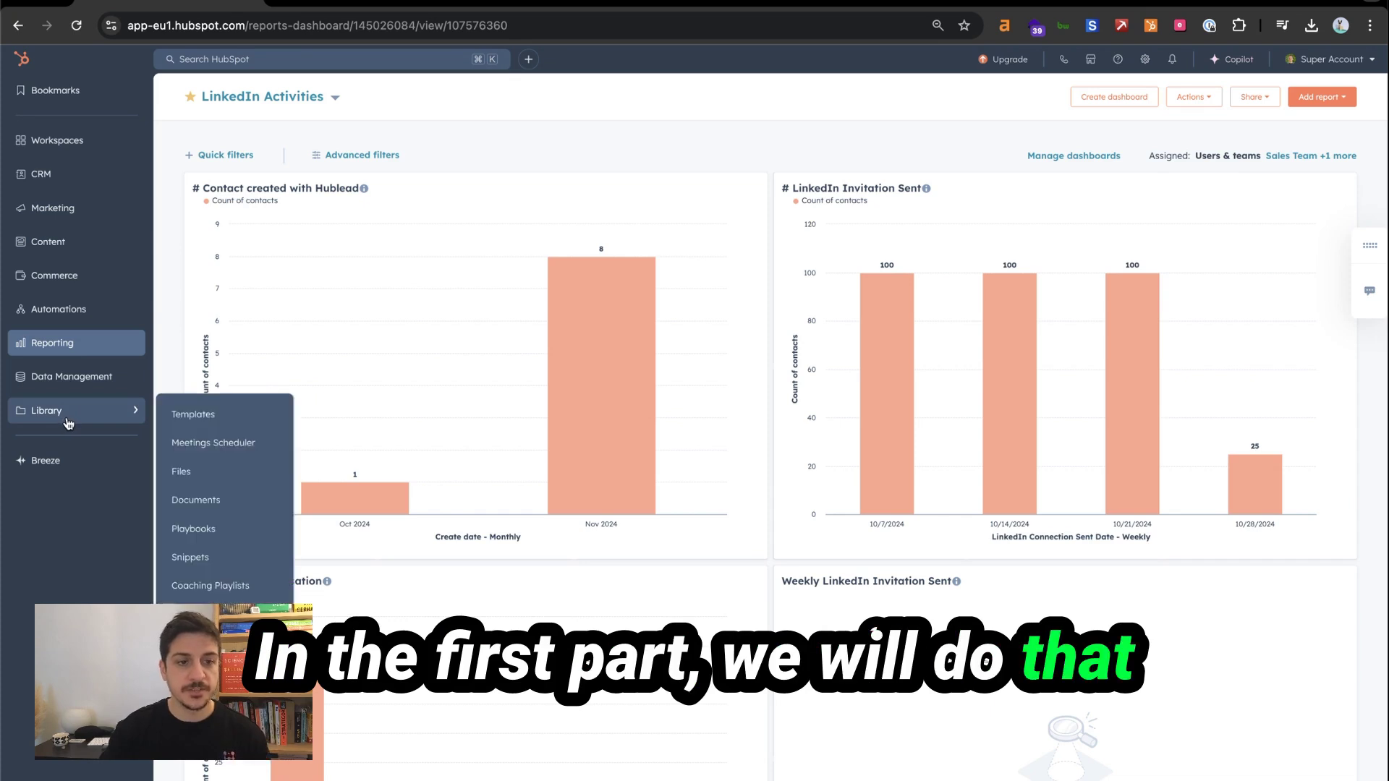
{"action": "left_click", "coordinate": [209, 563]}
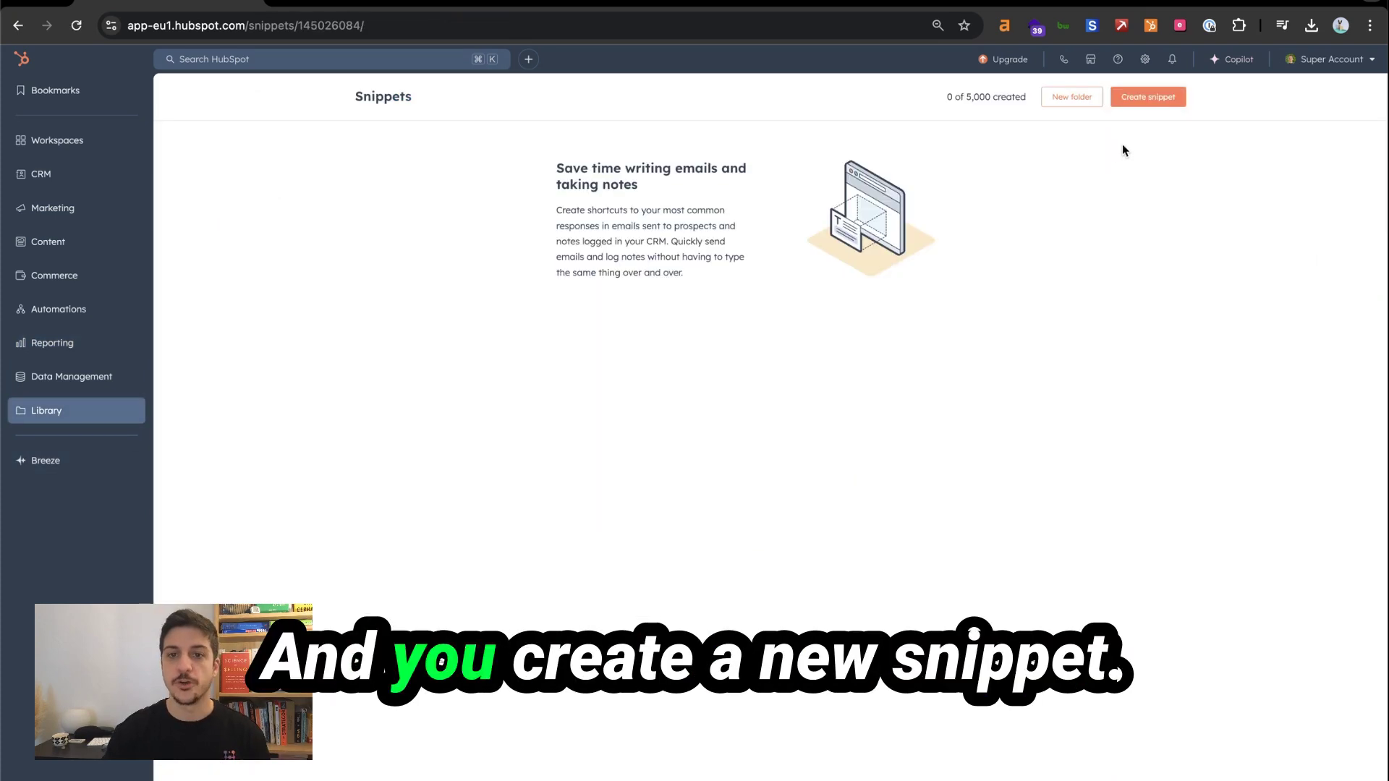
{"action": "left_click", "coordinate": [1150, 98]}
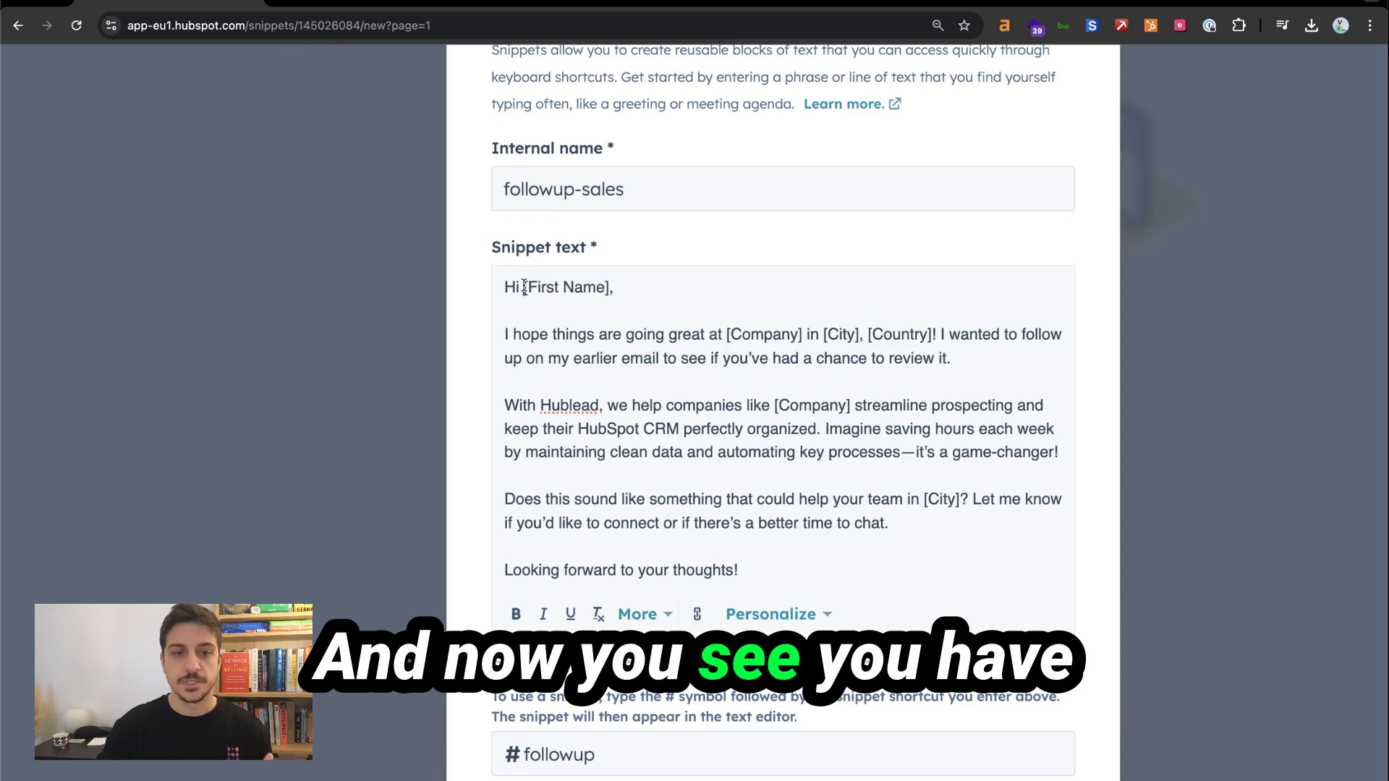
Step: Replace the greeting's [First Name] placeholder with the Contact: First Name token
{"action": "left_click_drag", "start_coordinate": [524, 287], "coordinate": [606, 293]}
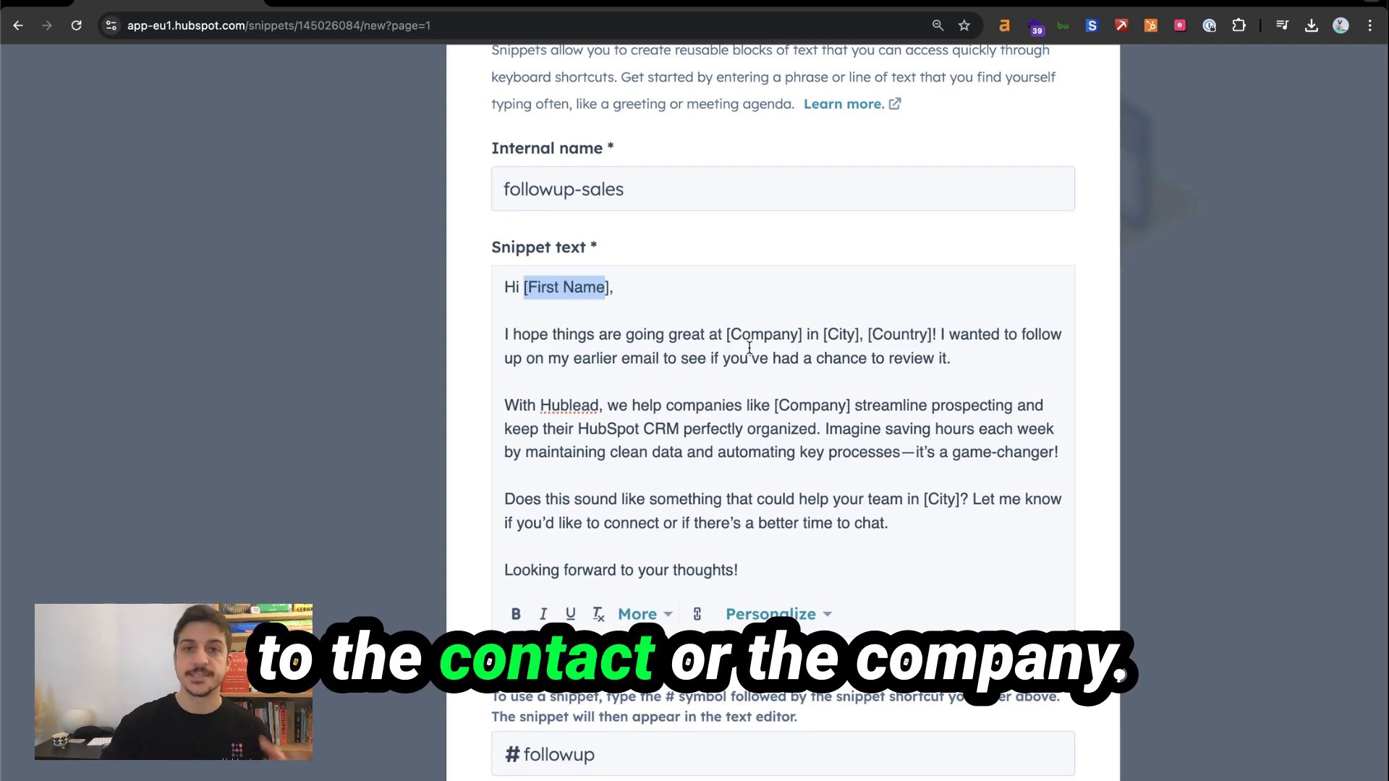
{"action": "left_click", "coordinate": [613, 288]}
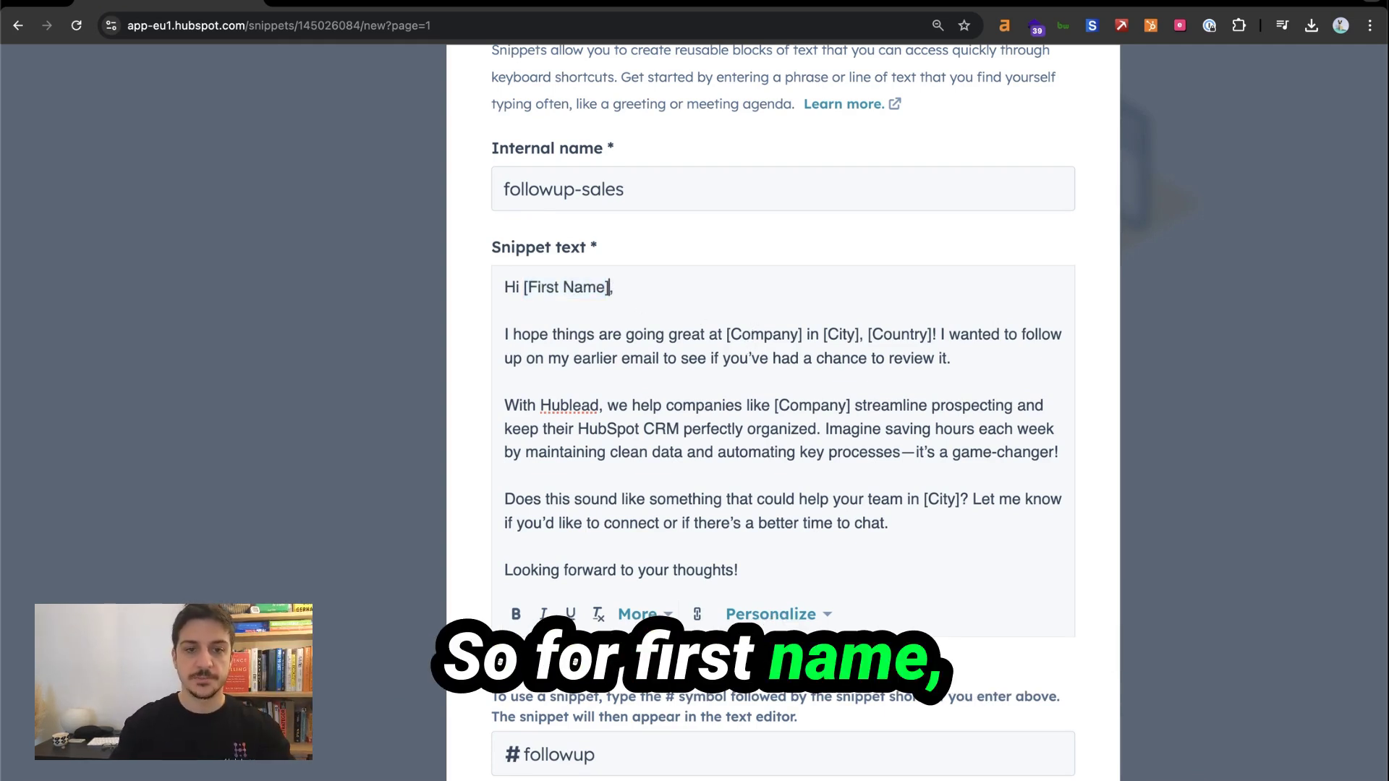
{"action": "key", "text": "BackSpace"}
{"action": "key", "text": "BackSpace"}
{"action": "key", "text": "BackSpace"}
{"action": "key", "text": "BackSpace"}
{"action": "key", "text": "BackSpace"}
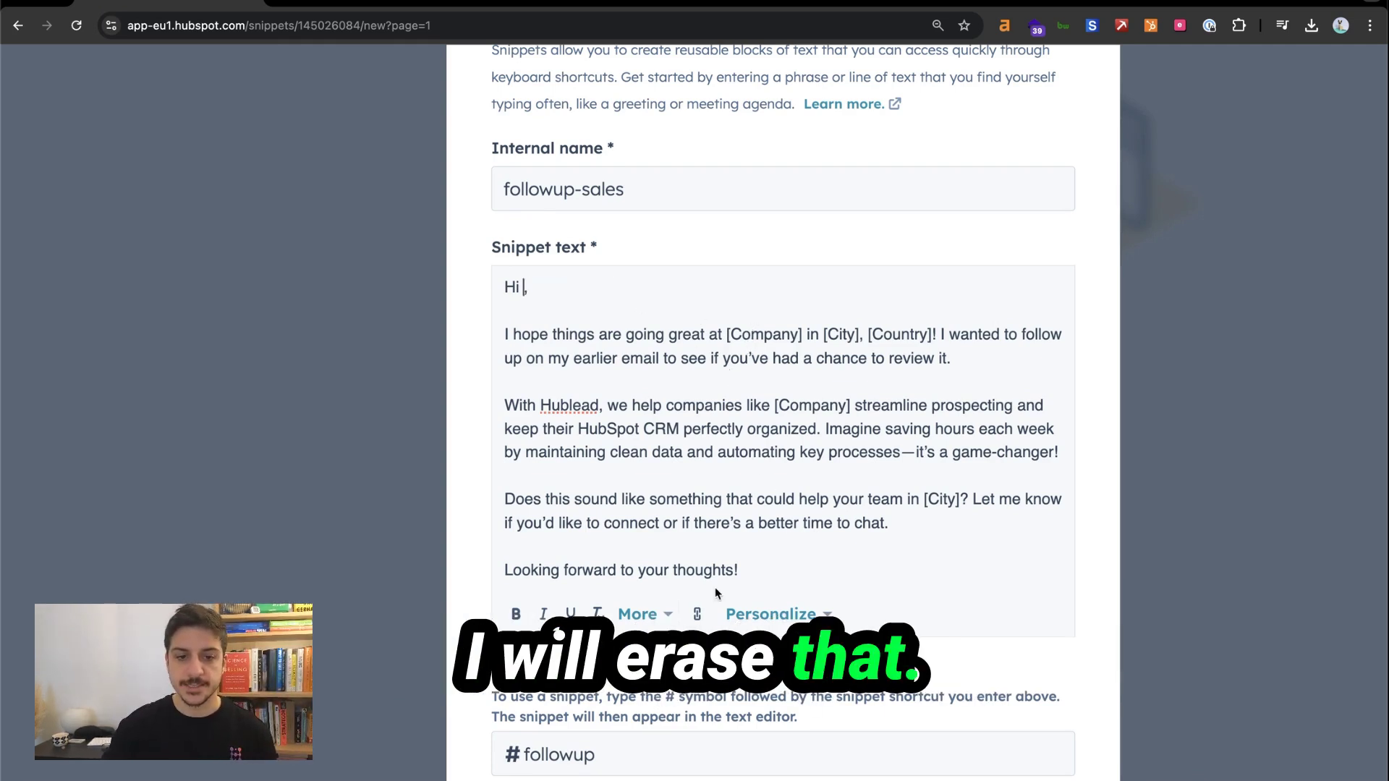
{"action": "left_click", "coordinate": [756, 616]}
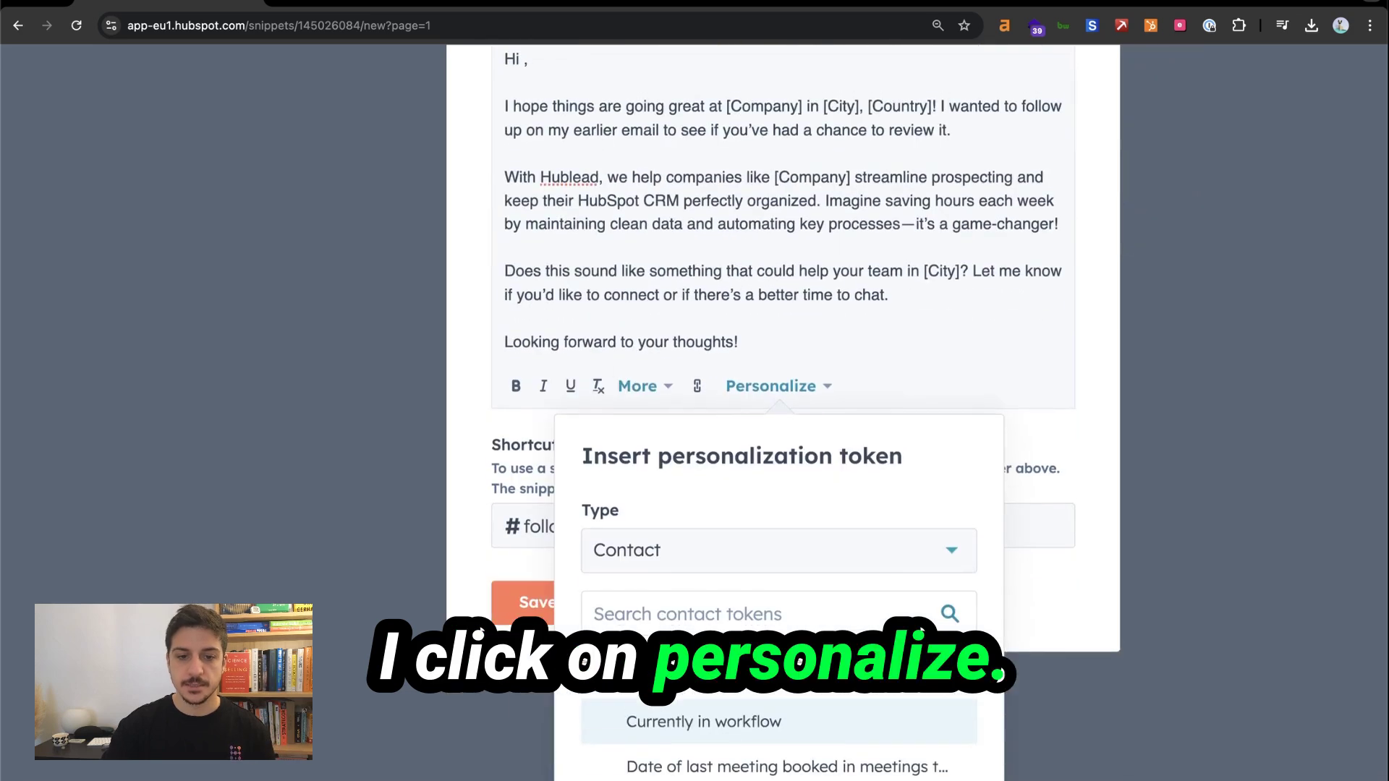
{"action": "scroll", "coordinate": [769, 364], "scroll_direction": "down", "scroll_amount": 2}
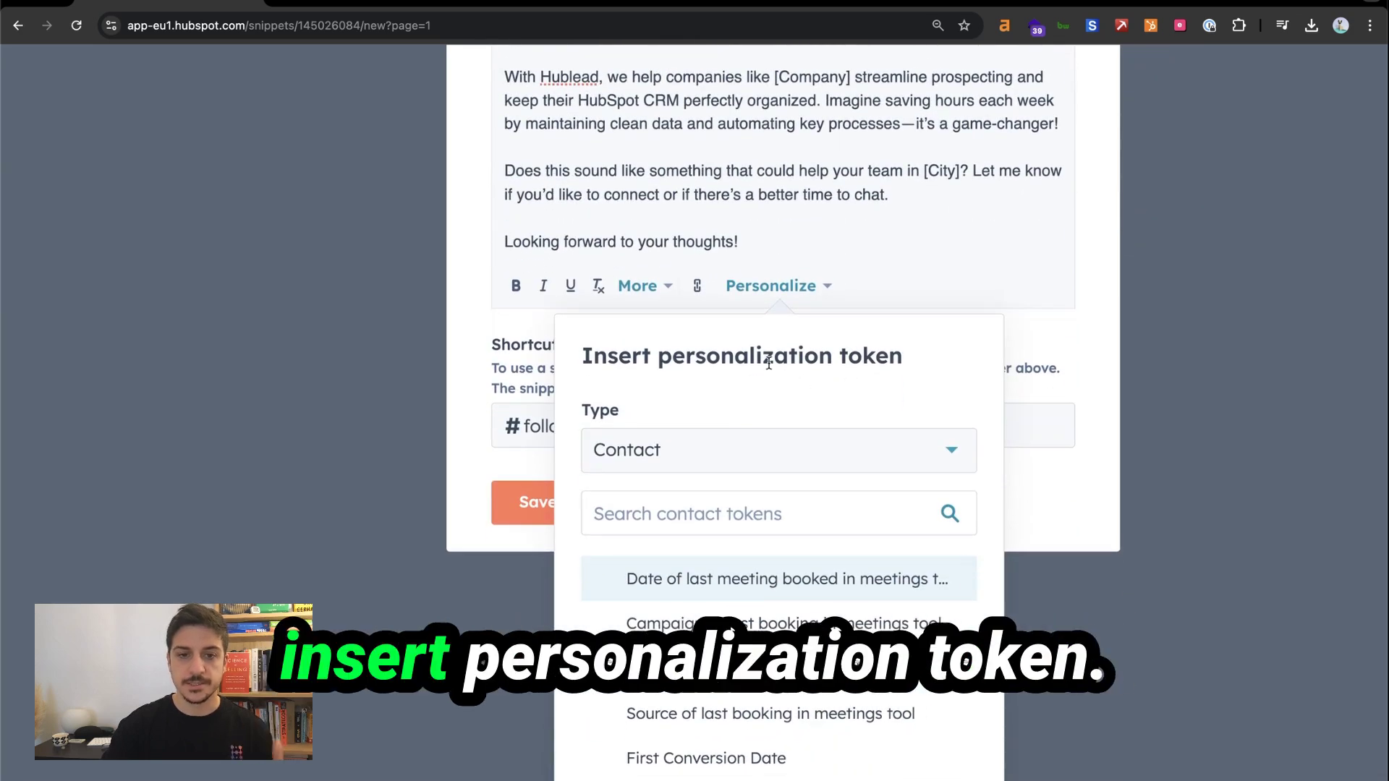
{"action": "left_click", "coordinate": [710, 508]}
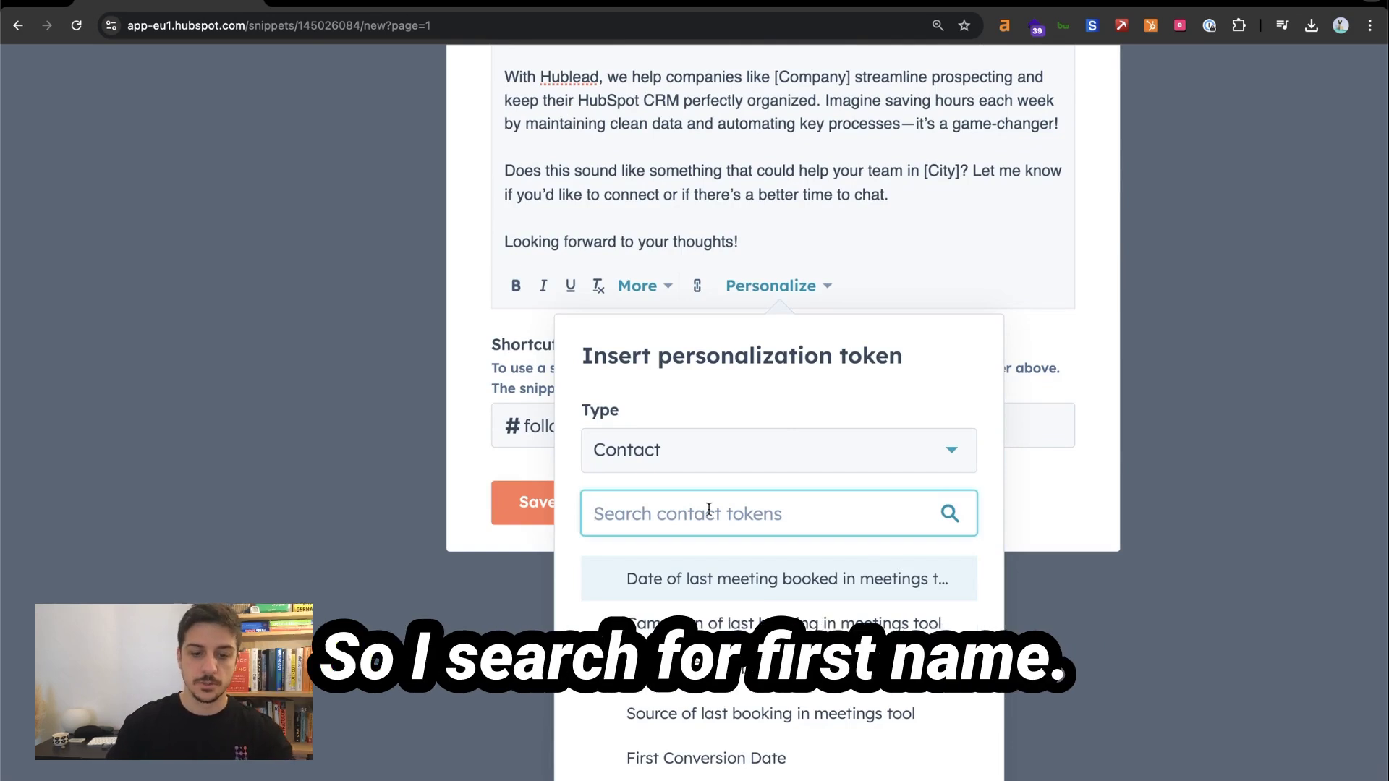
{"action": "type", "text": "first na"}
{"action": "left_click", "coordinate": [694, 620]}
{"action": "scroll", "coordinate": [707, 337], "scroll_direction": "up", "scroll_amount": 5}
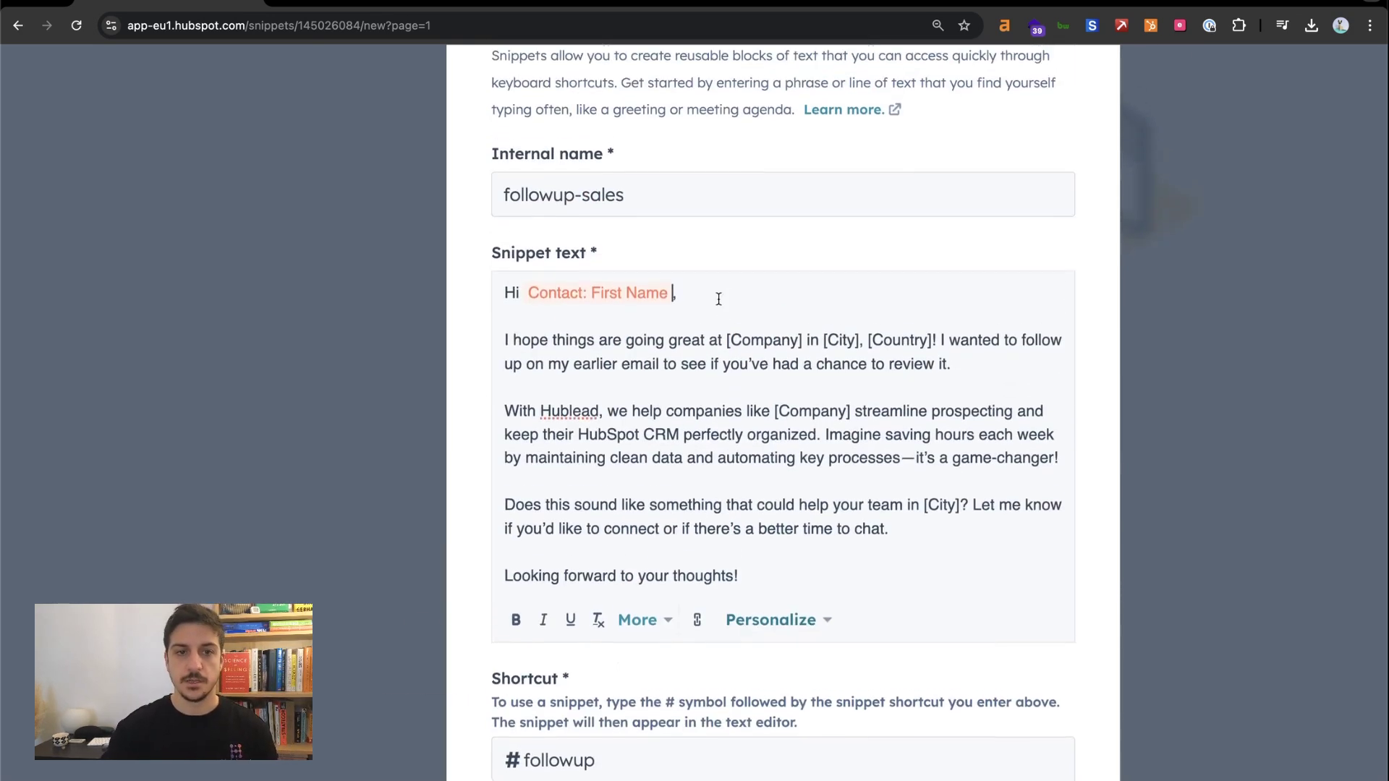
Step: Swap the first [Company] placeholder for the Company: Company name token after 'going great at,'
{"action": "scroll", "coordinate": [651, 303], "scroll_direction": "down", "scroll_amount": 1}
{"action": "double_click", "coordinate": [750, 284]}
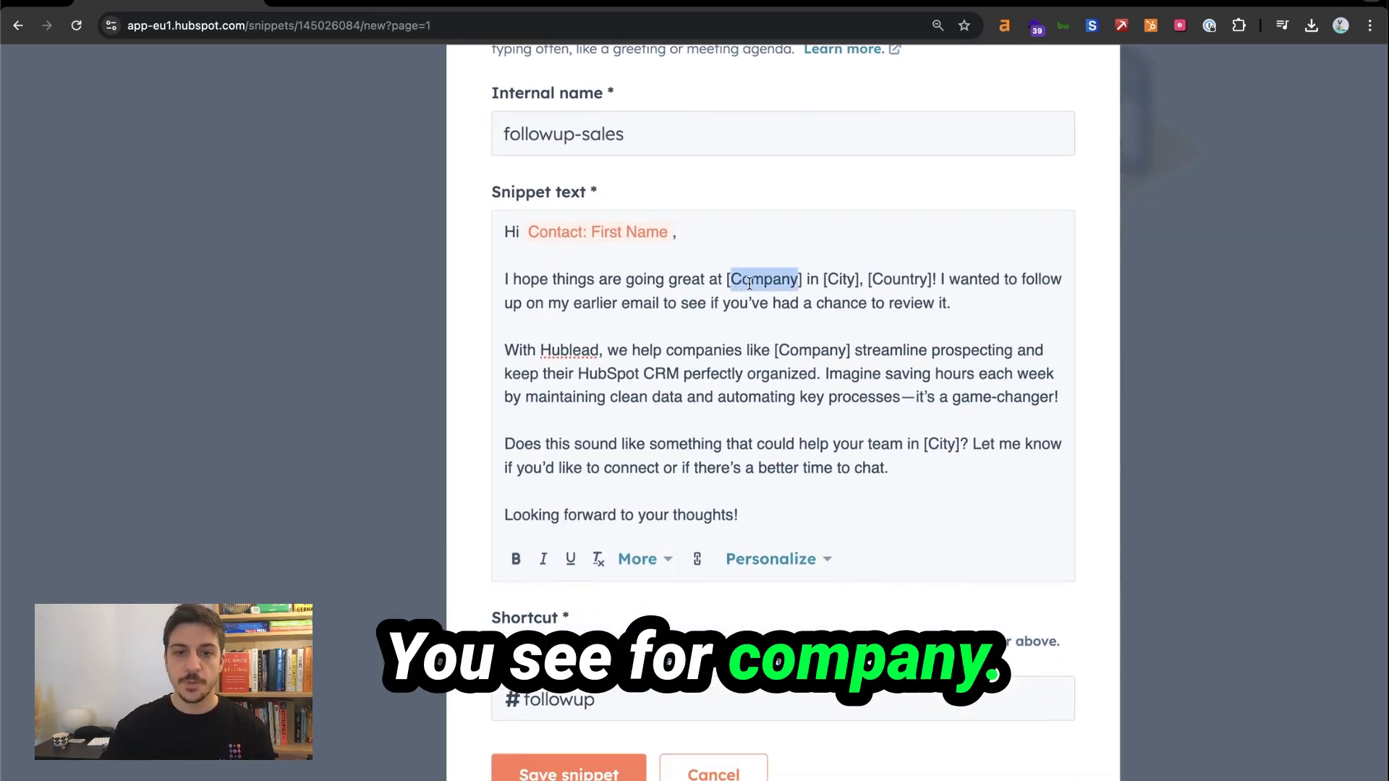
{"action": "key", "text": "BackSpace"}
{"action": "key", "text": "BackSpace"}
{"action": "key", "text": "Delete"}
{"action": "scroll", "coordinate": [797, 387], "scroll_direction": "down", "scroll_amount": 2}
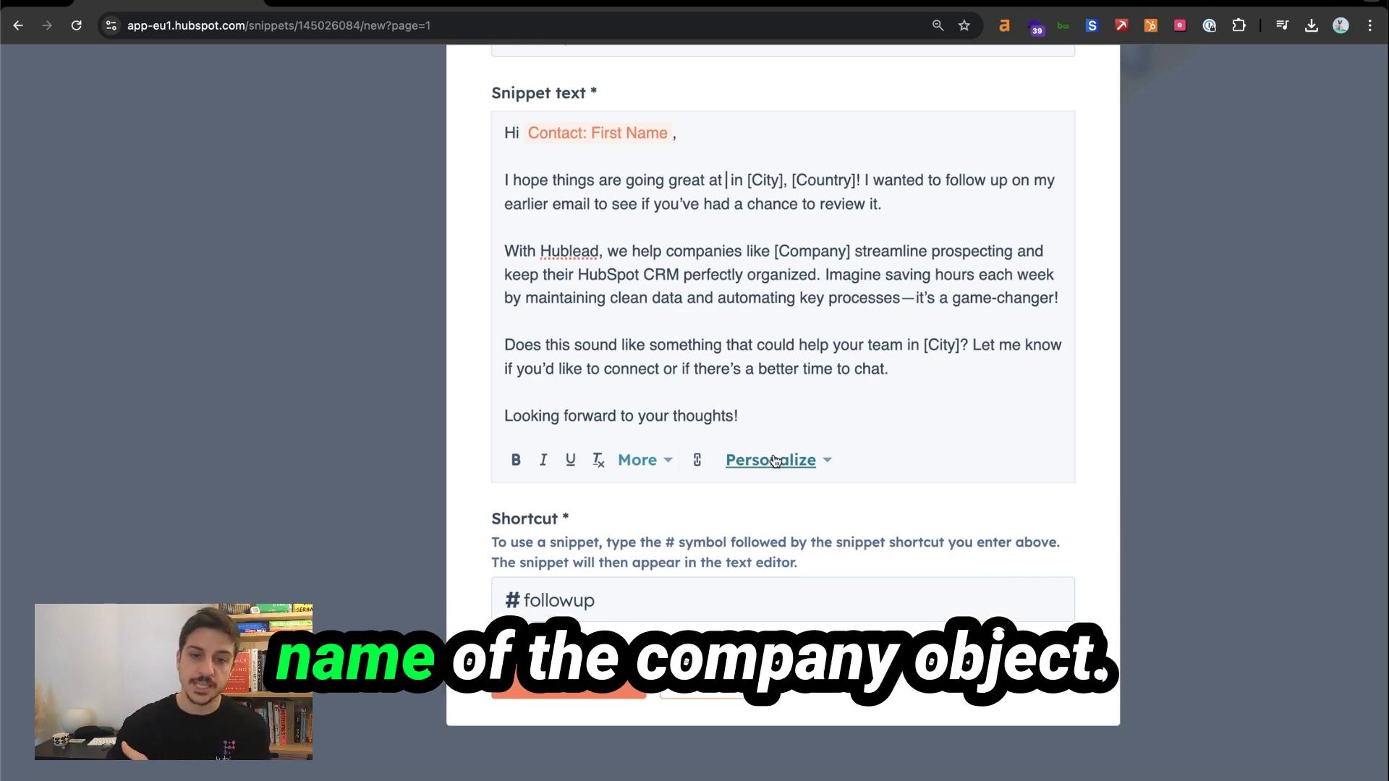
{"action": "left_click", "coordinate": [773, 460]}
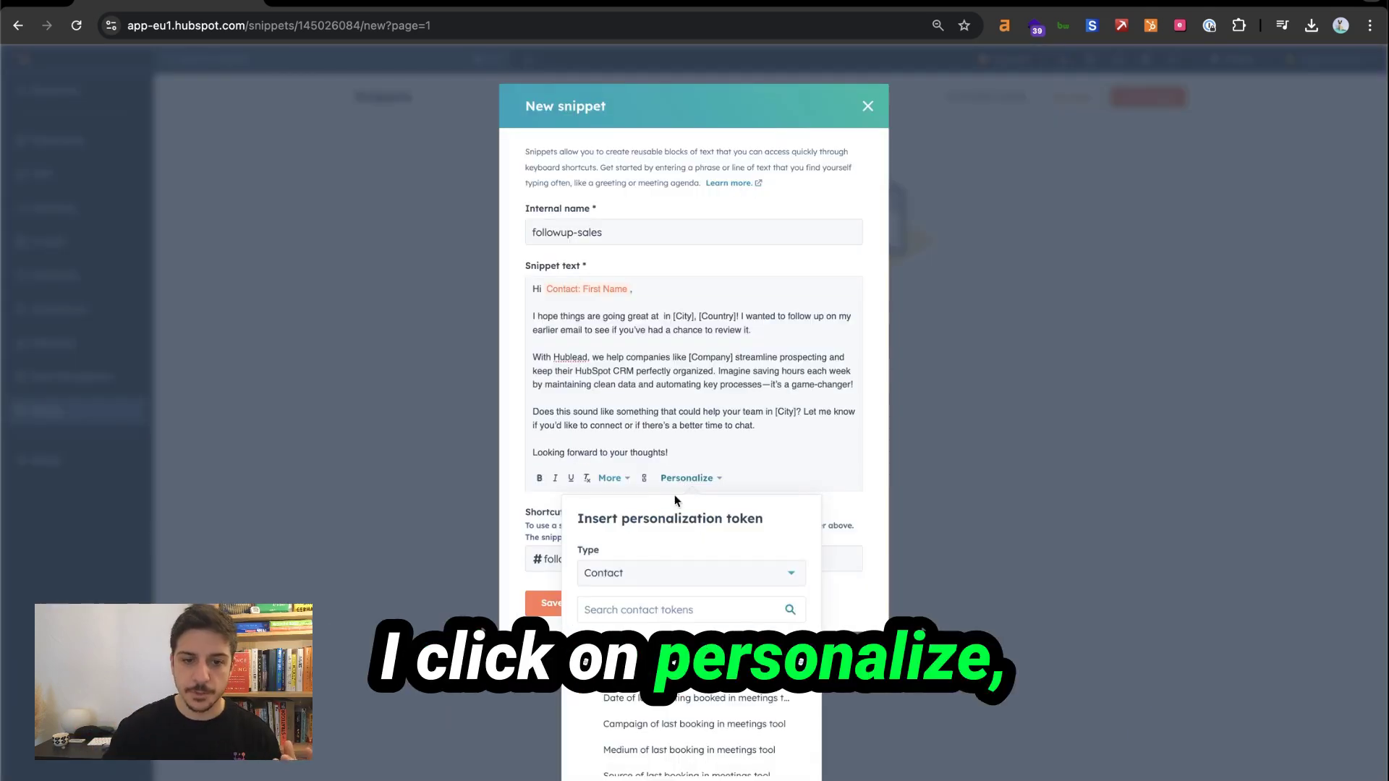
{"action": "left_click", "coordinate": [638, 576]}
{"action": "left_click", "coordinate": [625, 606]}
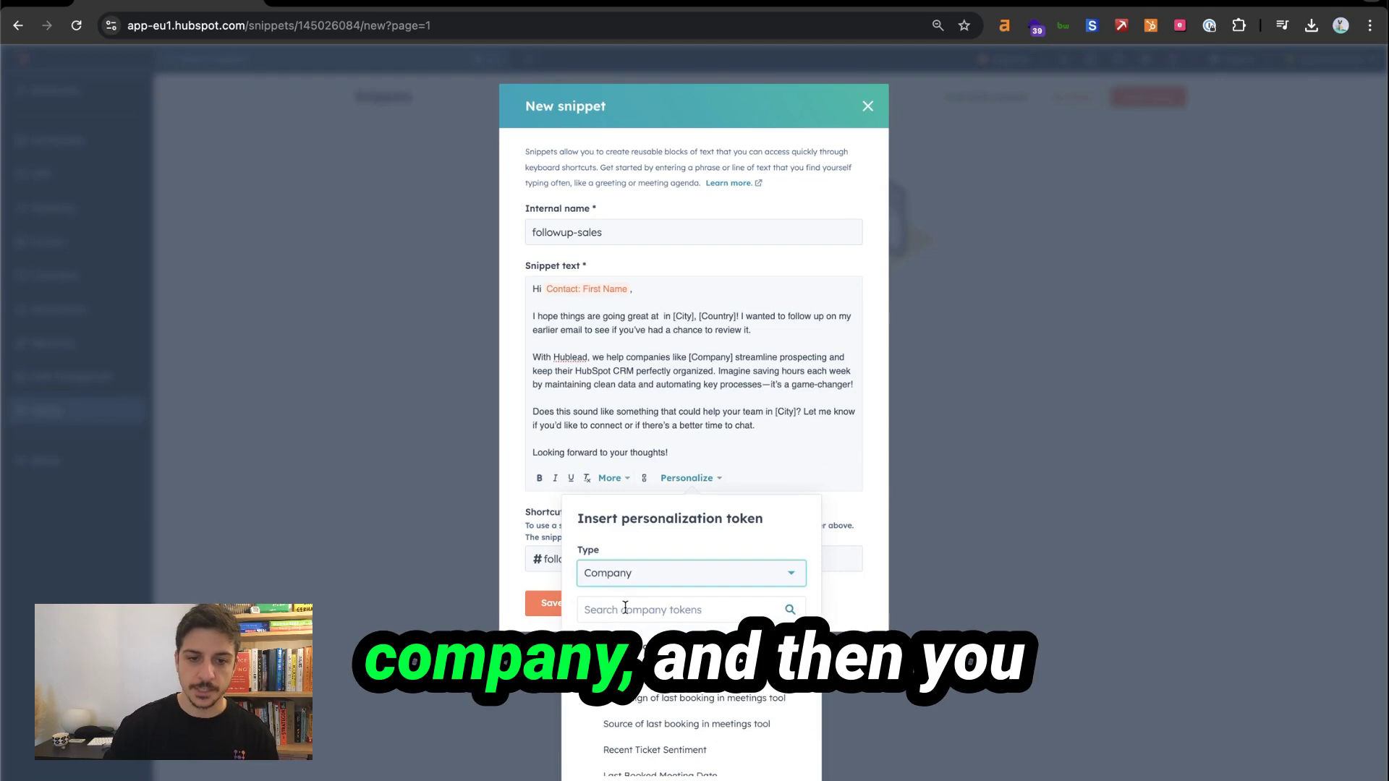
{"action": "type", "text": "name"}
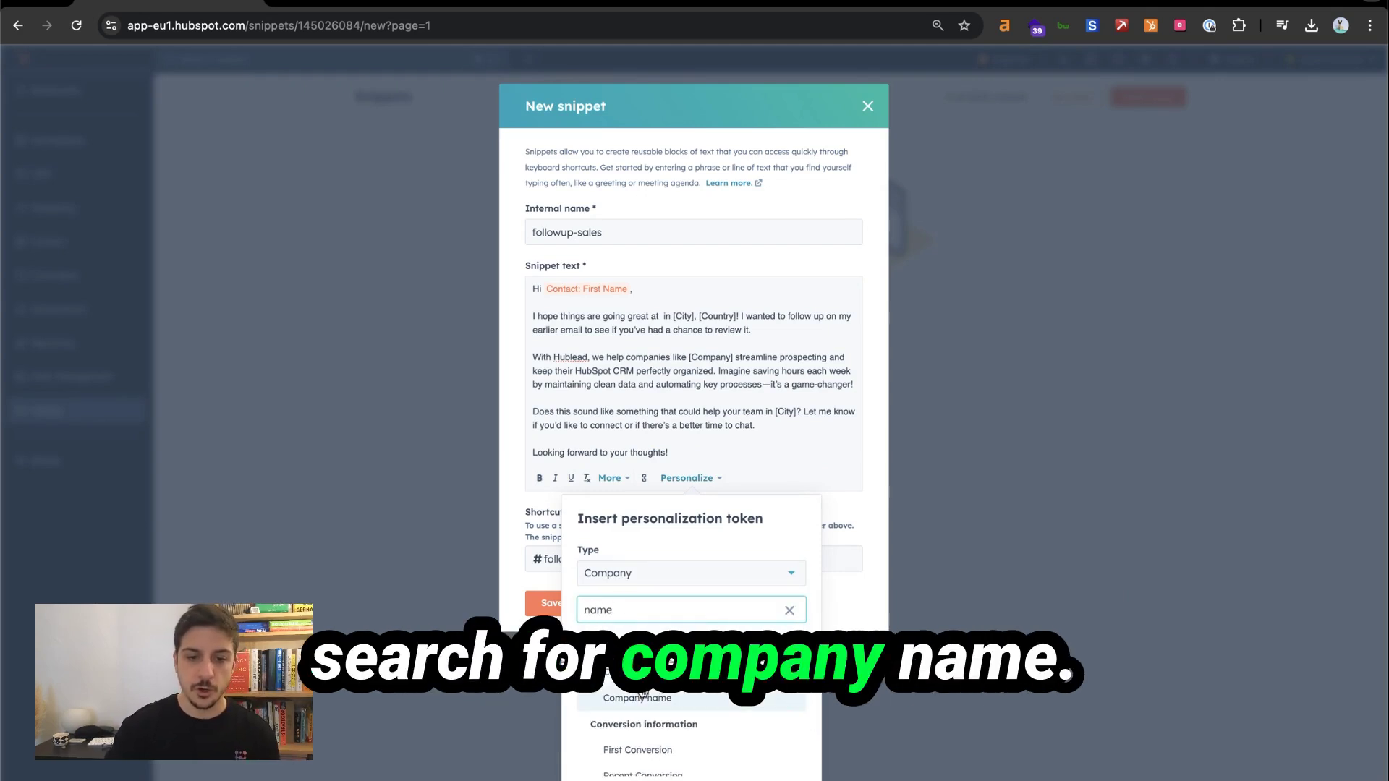
{"action": "left_click", "coordinate": [641, 696]}
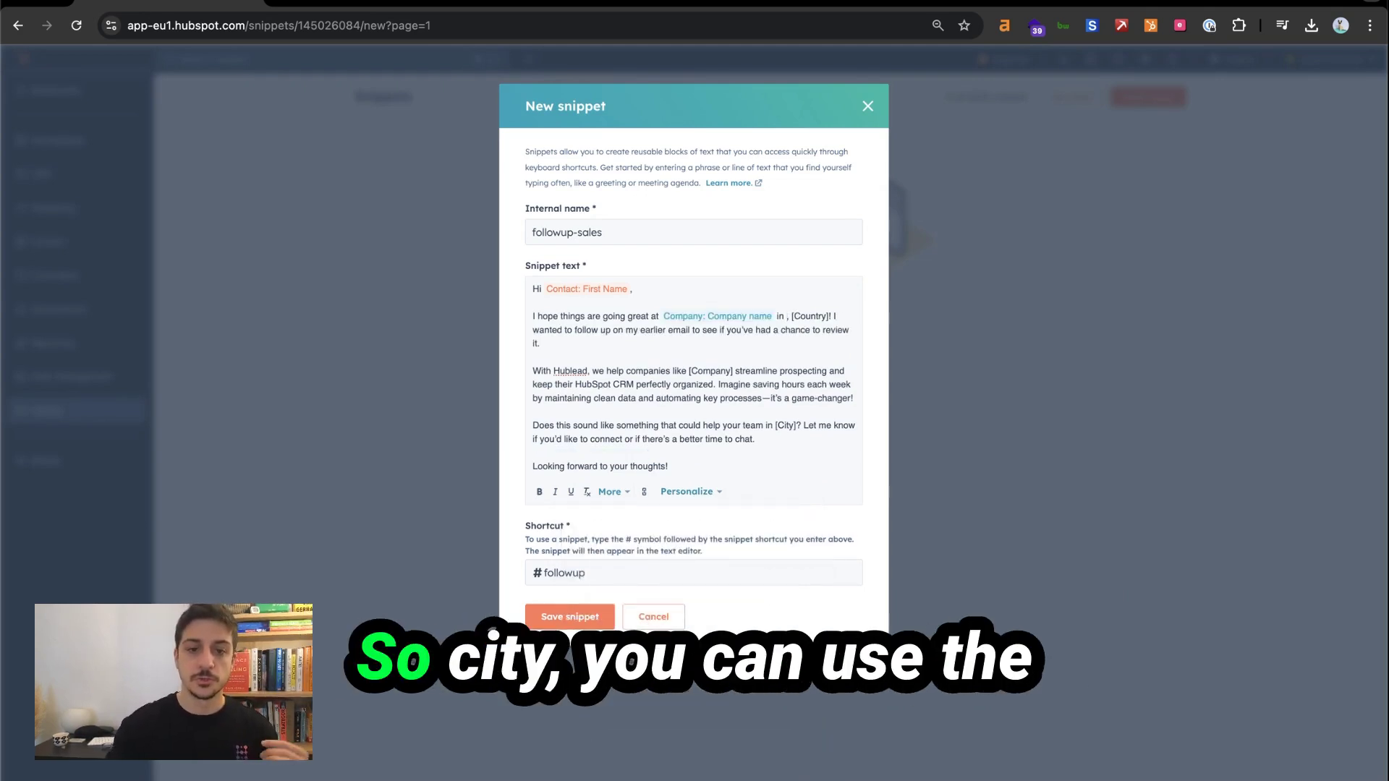
Step: Insert the Contact: City token after 'in', then reopen the token picker's type list
{"action": "left_click", "coordinate": [612, 492]}
{"action": "left_click", "coordinate": [680, 492]}
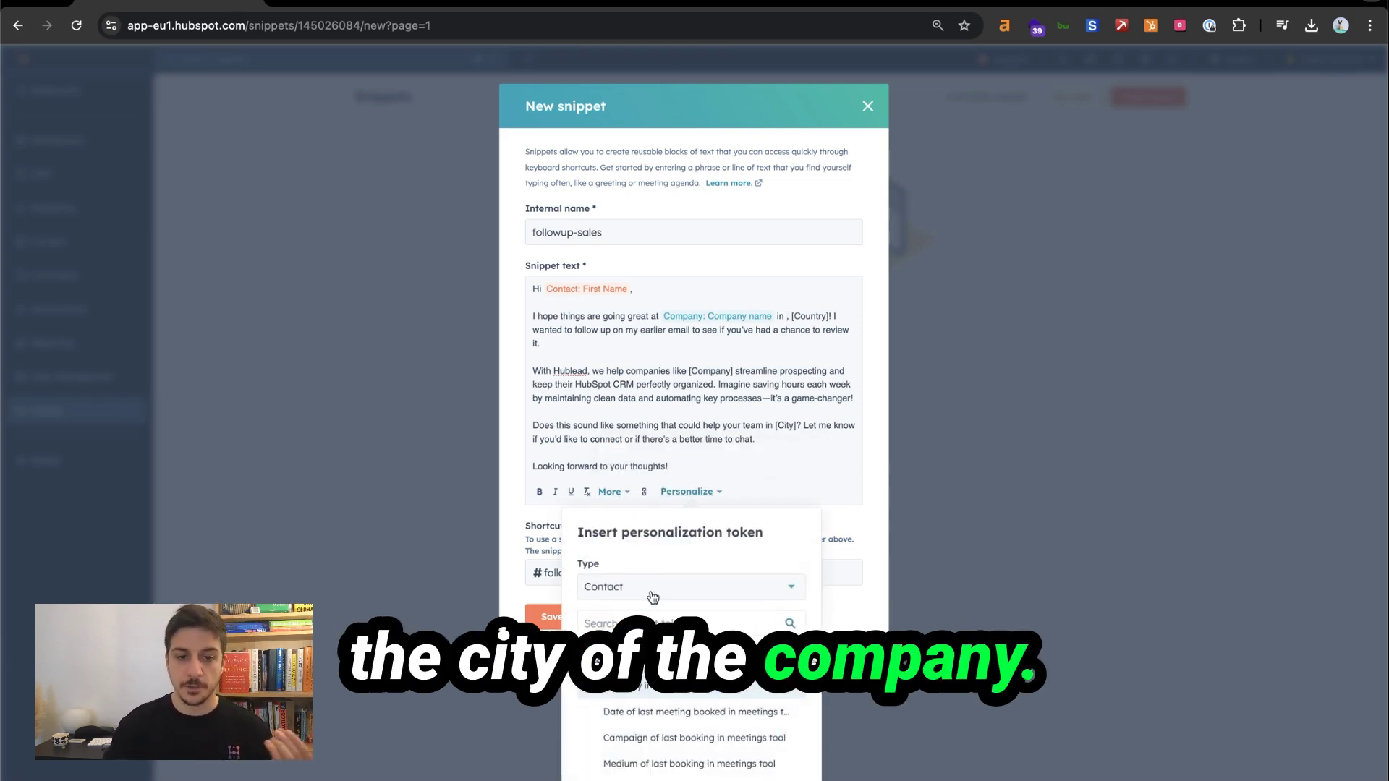
{"action": "type", "text": "city"}
{"action": "left_click", "coordinate": [607, 687]}
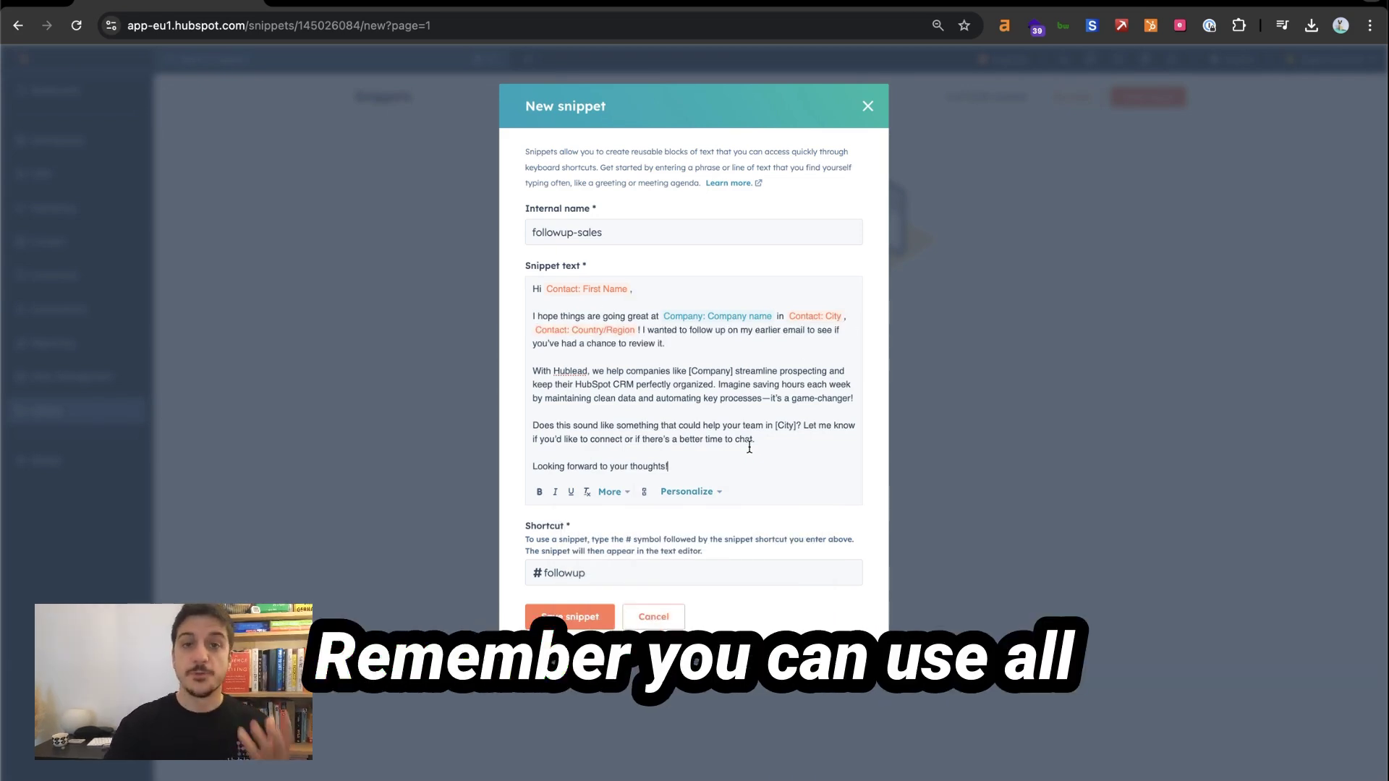
{"action": "left_click", "coordinate": [706, 492]}
{"action": "left_click", "coordinate": [683, 587]}
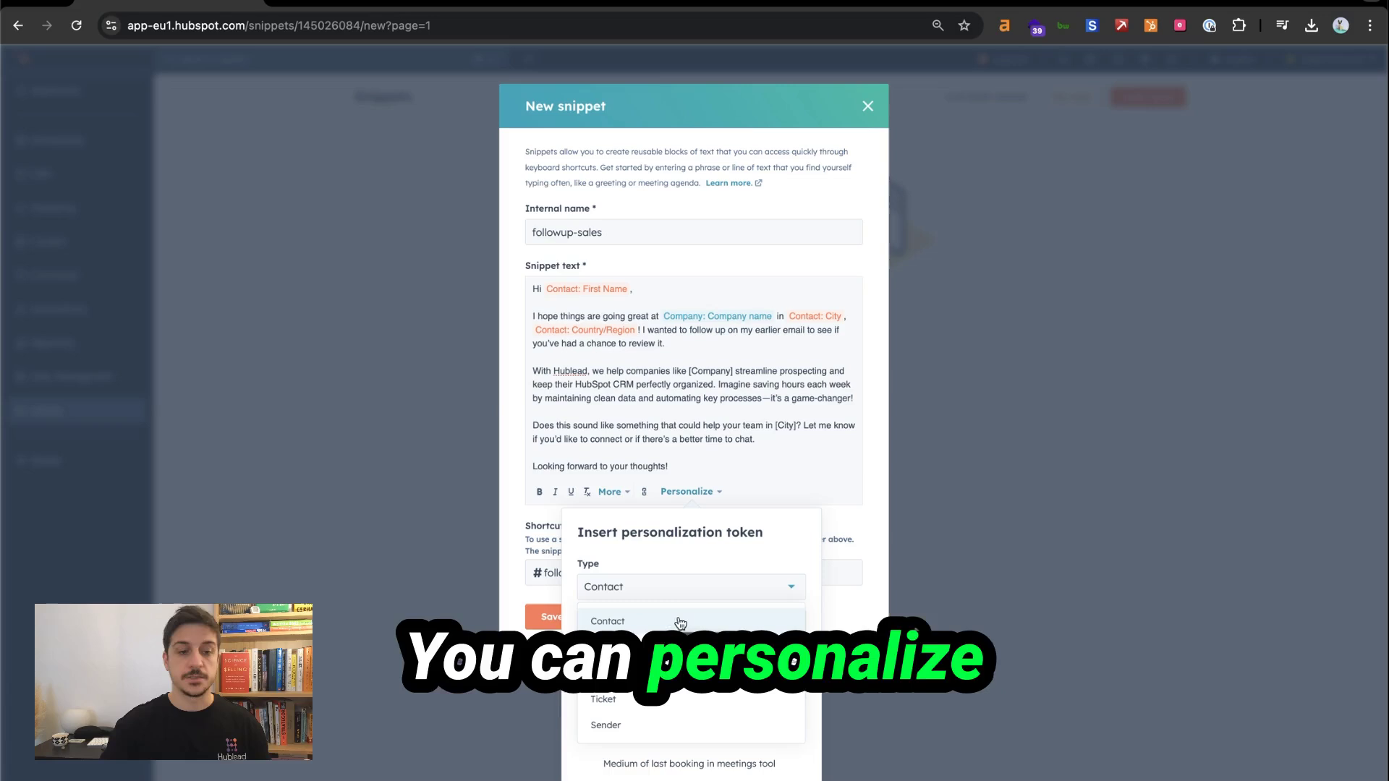
Step: Save the followup-sales snippet and open the 'Thank you for your purchase 3' email for editing
{"action": "left_click", "coordinate": [724, 616]}
{"action": "left_click", "coordinate": [586, 618]}
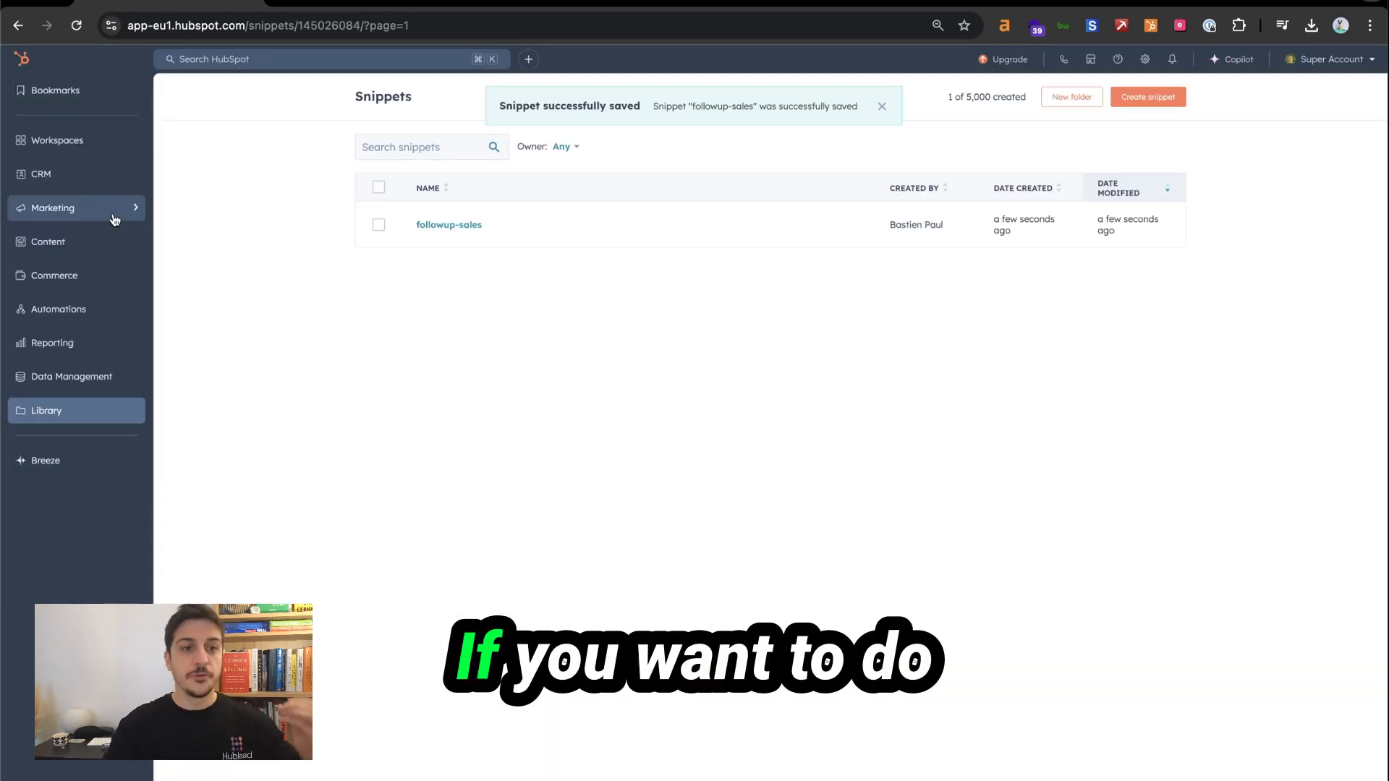
{"action": "left_click", "coordinate": [114, 217]}
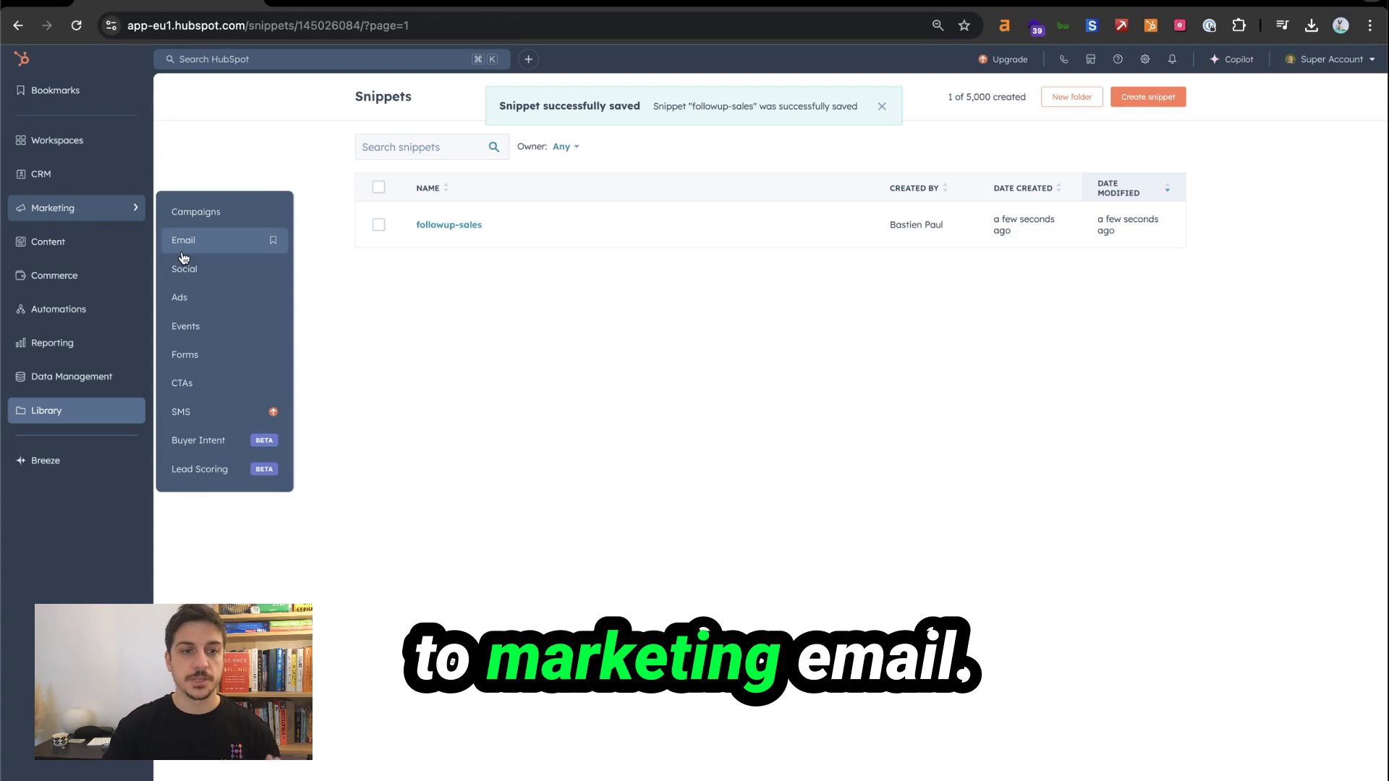
{"action": "left_click", "coordinate": [269, 245]}
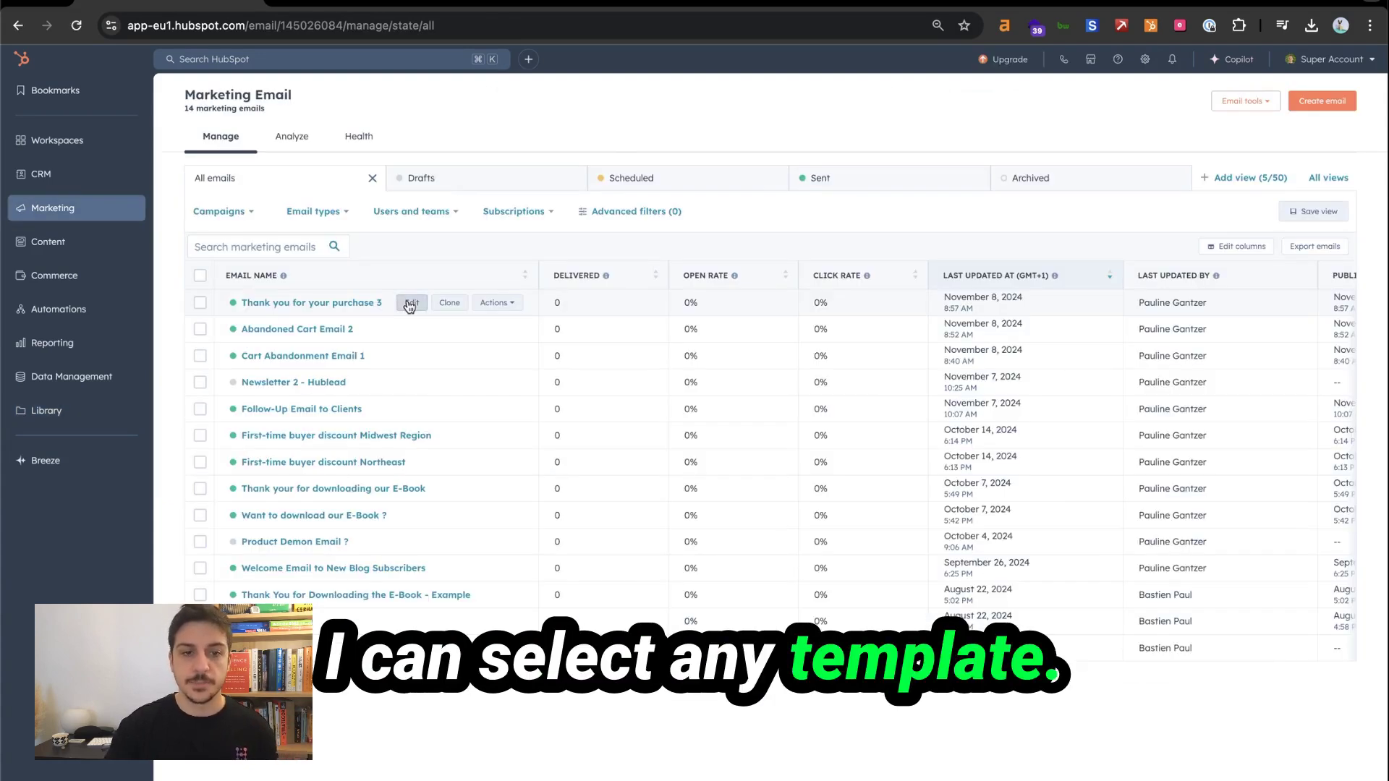
{"action": "left_click", "coordinate": [411, 303]}
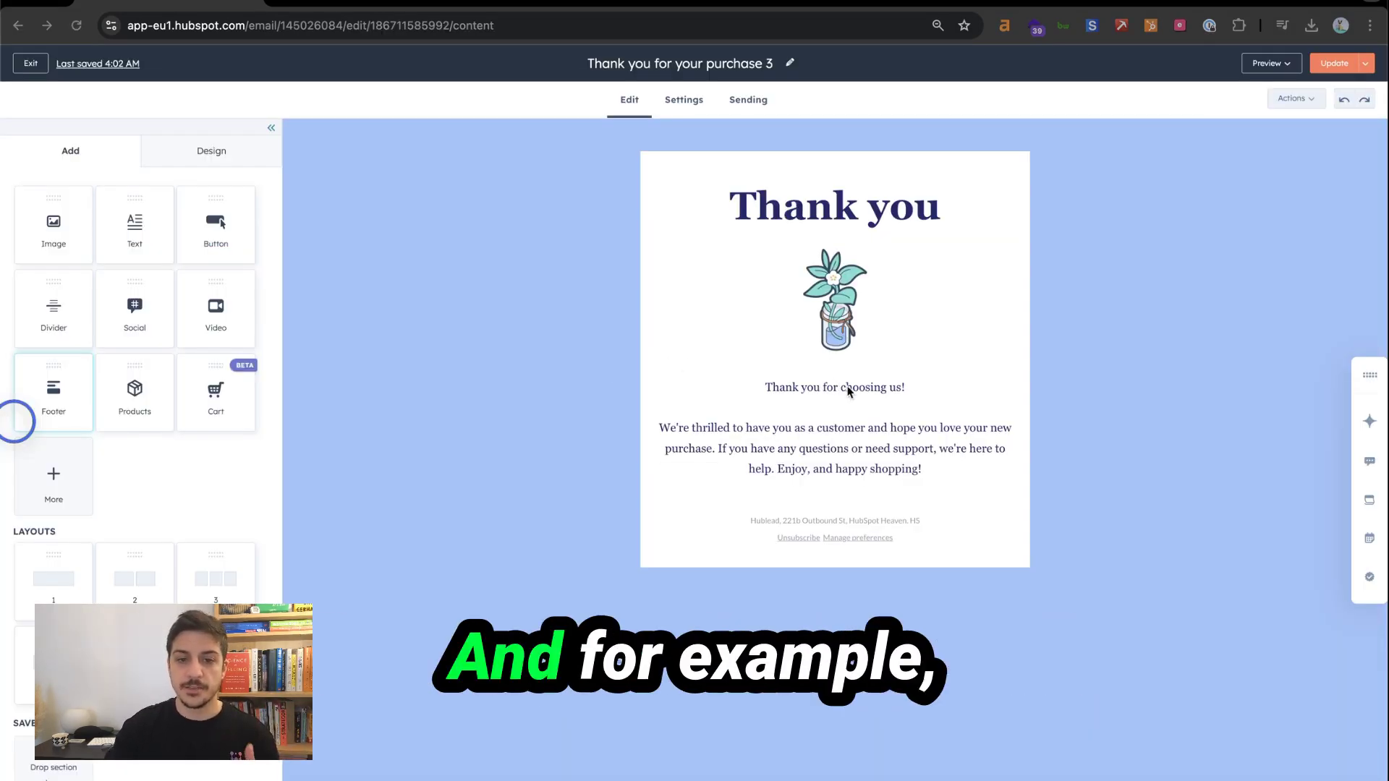
Step: Insert a Contact First Name token right after 'Thank you for choosing us' in the body
{"action": "left_click", "coordinate": [870, 388]}
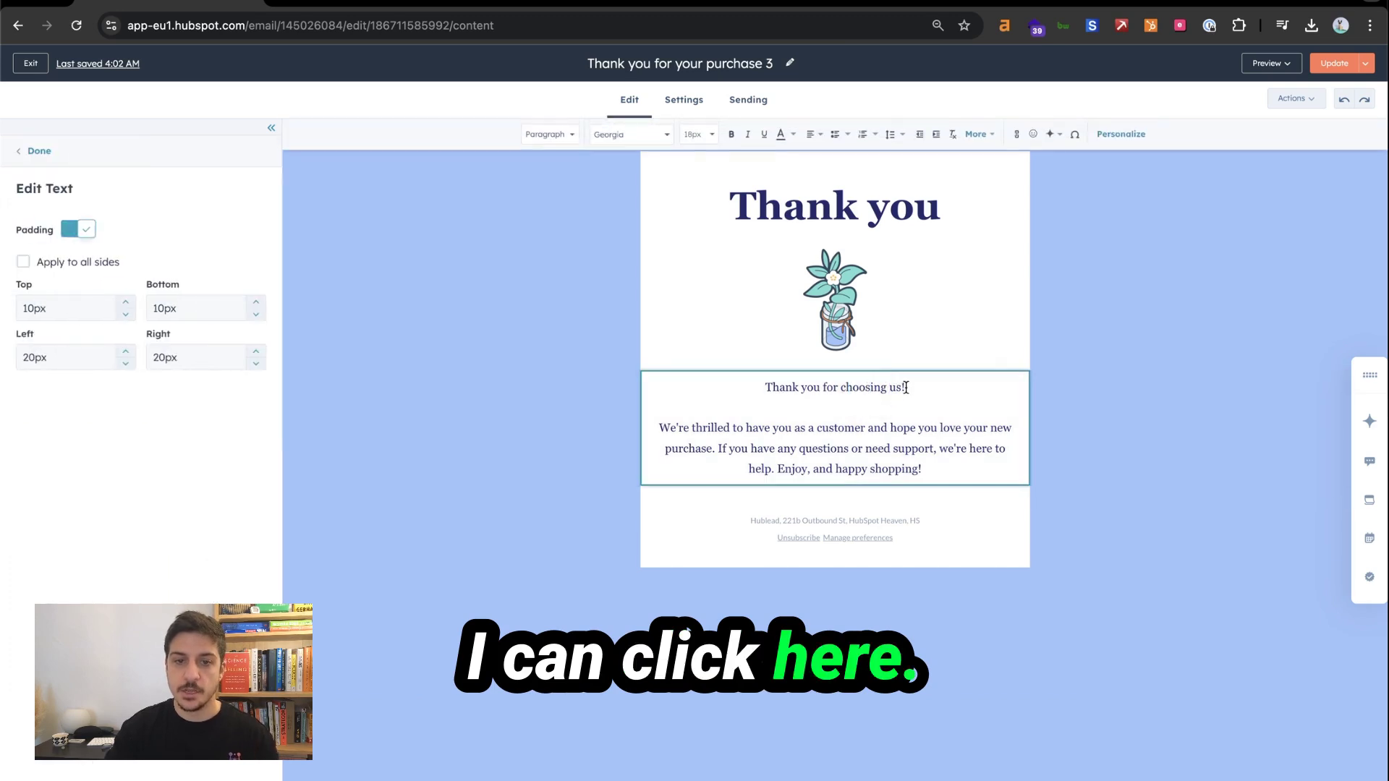
{"action": "left_click", "coordinate": [905, 388]}
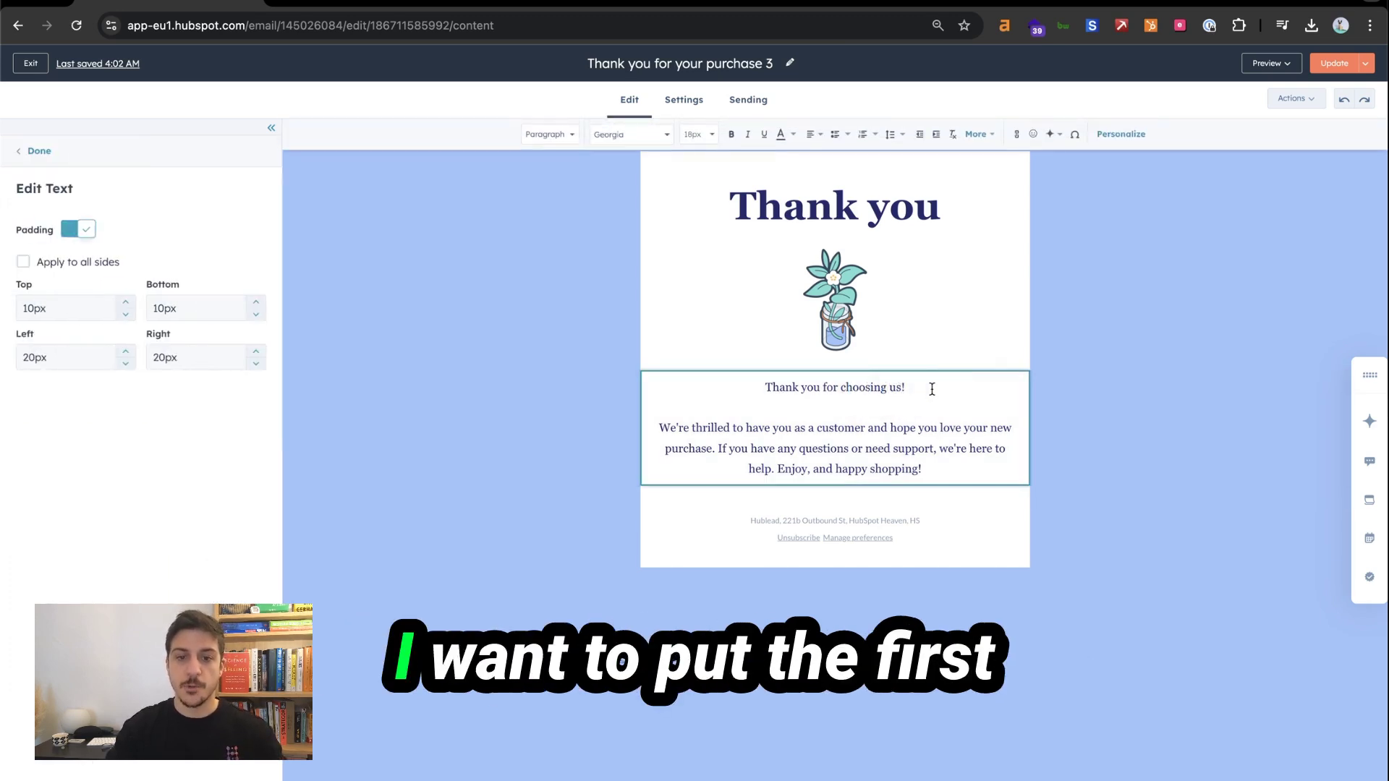
{"action": "left_click", "coordinate": [1120, 135]}
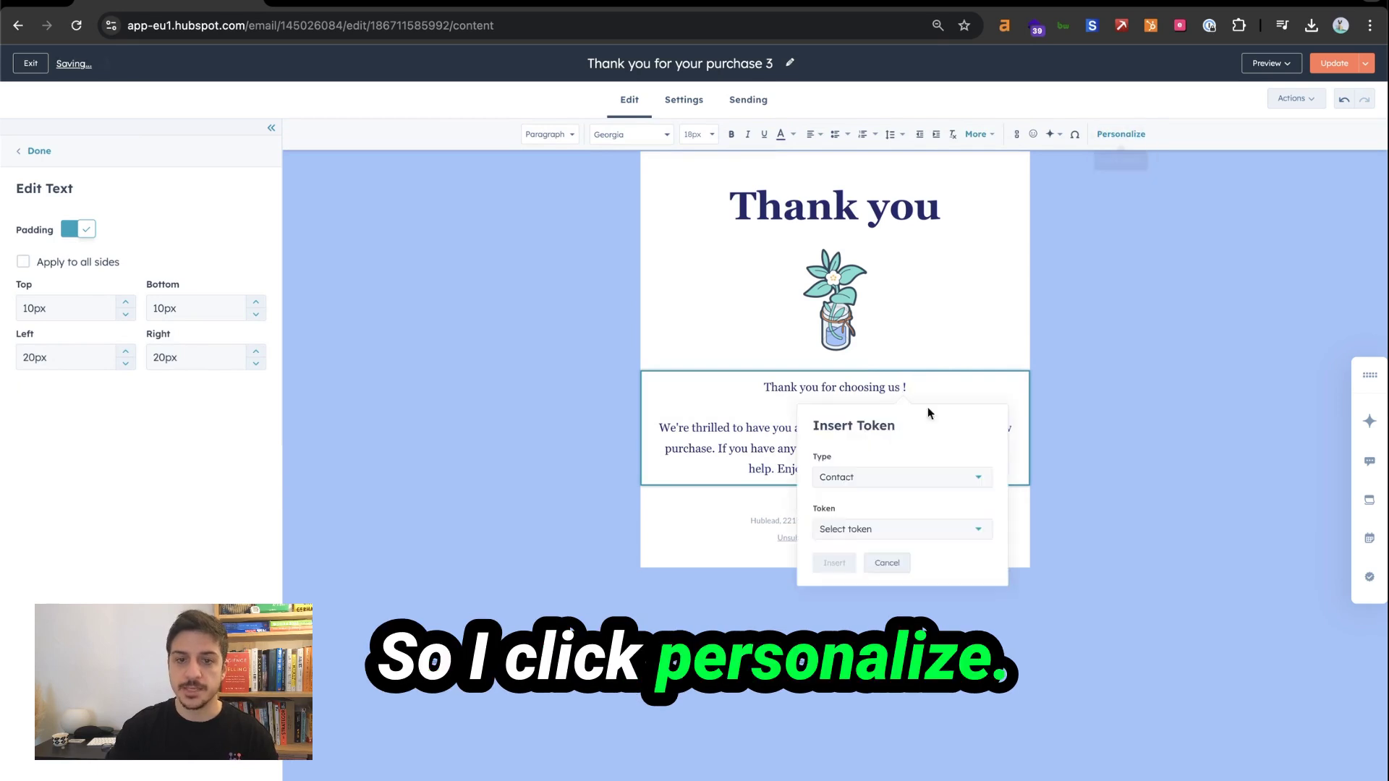
{"action": "left_click", "coordinate": [850, 530]}
{"action": "type", "text": "first name"}
{"action": "left_click", "coordinate": [839, 572]}
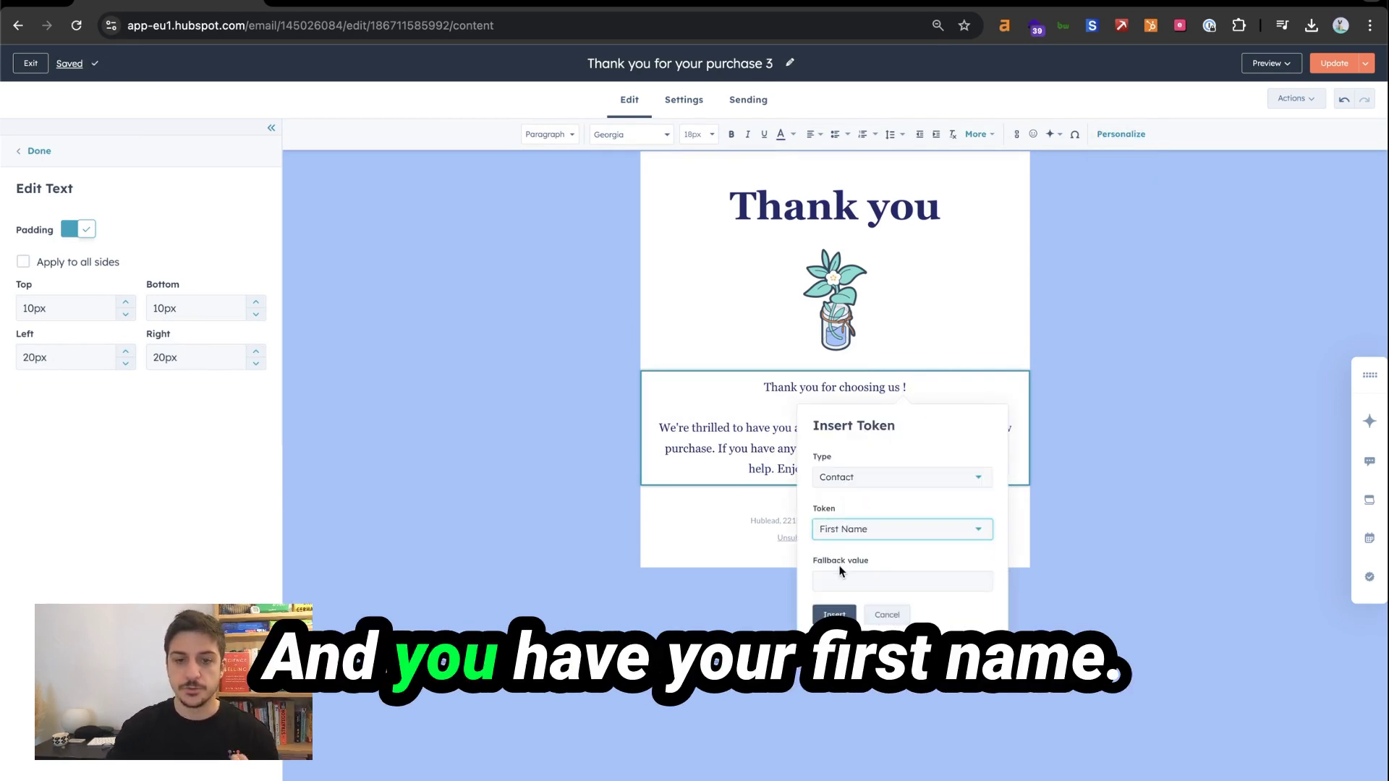
{"action": "left_click", "coordinate": [840, 581]}
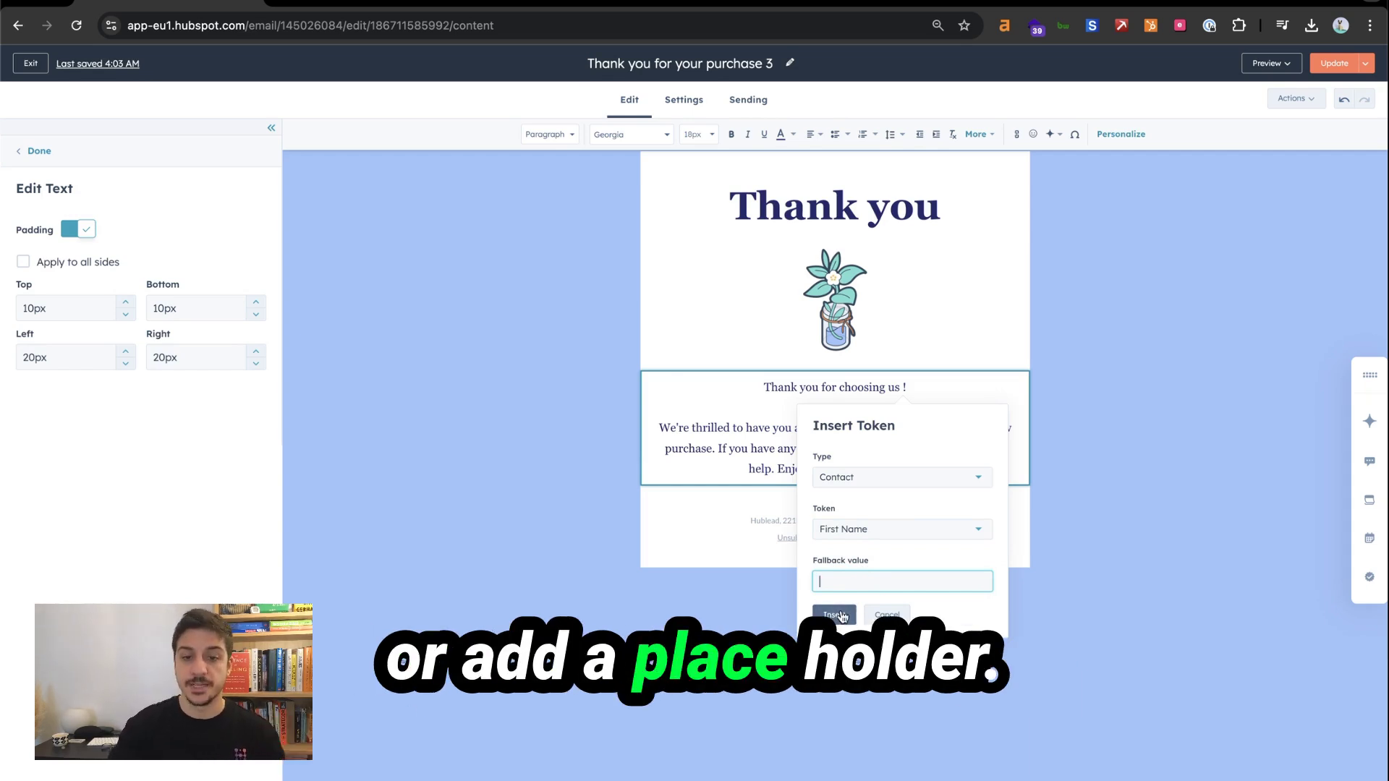
{"action": "left_click", "coordinate": [835, 614]}
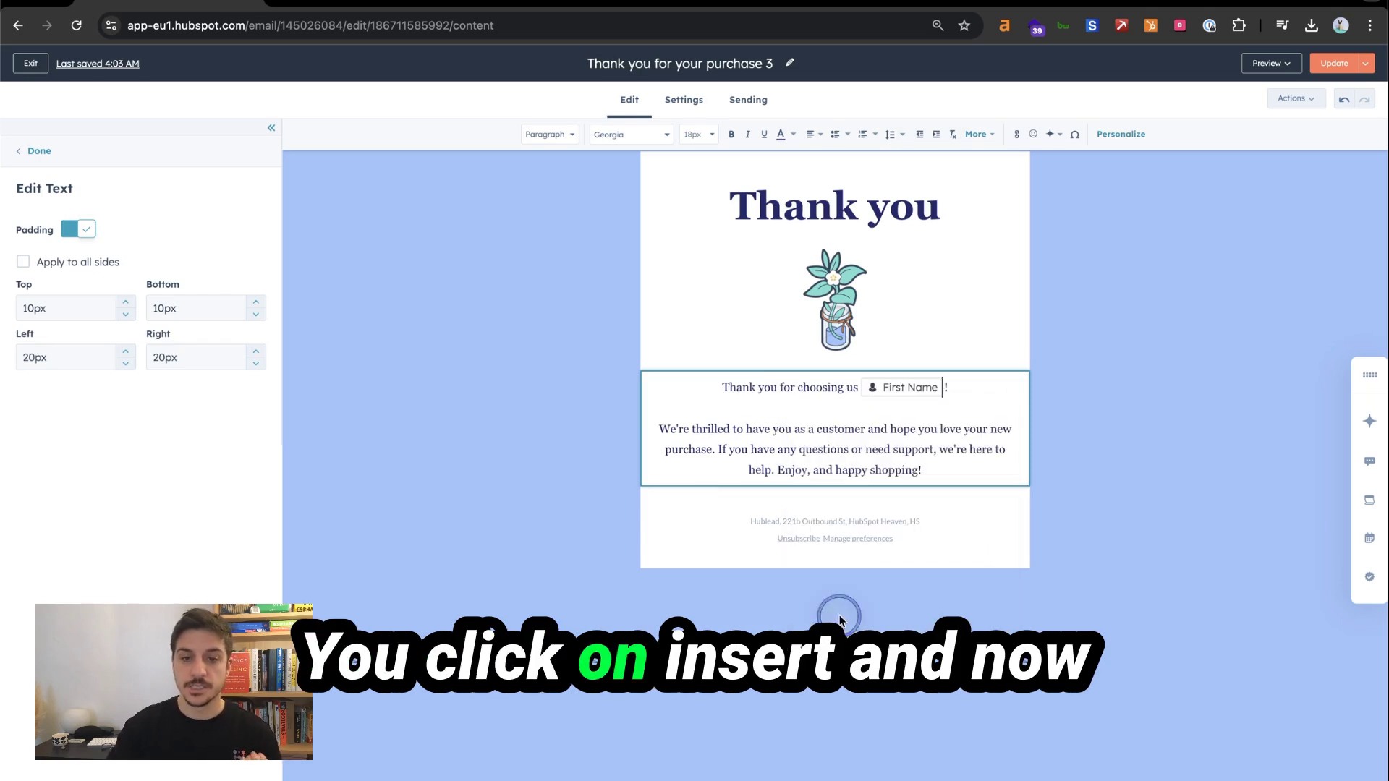
Step: Reopen the personalization dialog and browse the available token types
{"action": "left_click", "coordinate": [1106, 137]}
{"action": "left_click", "coordinate": [909, 480]}
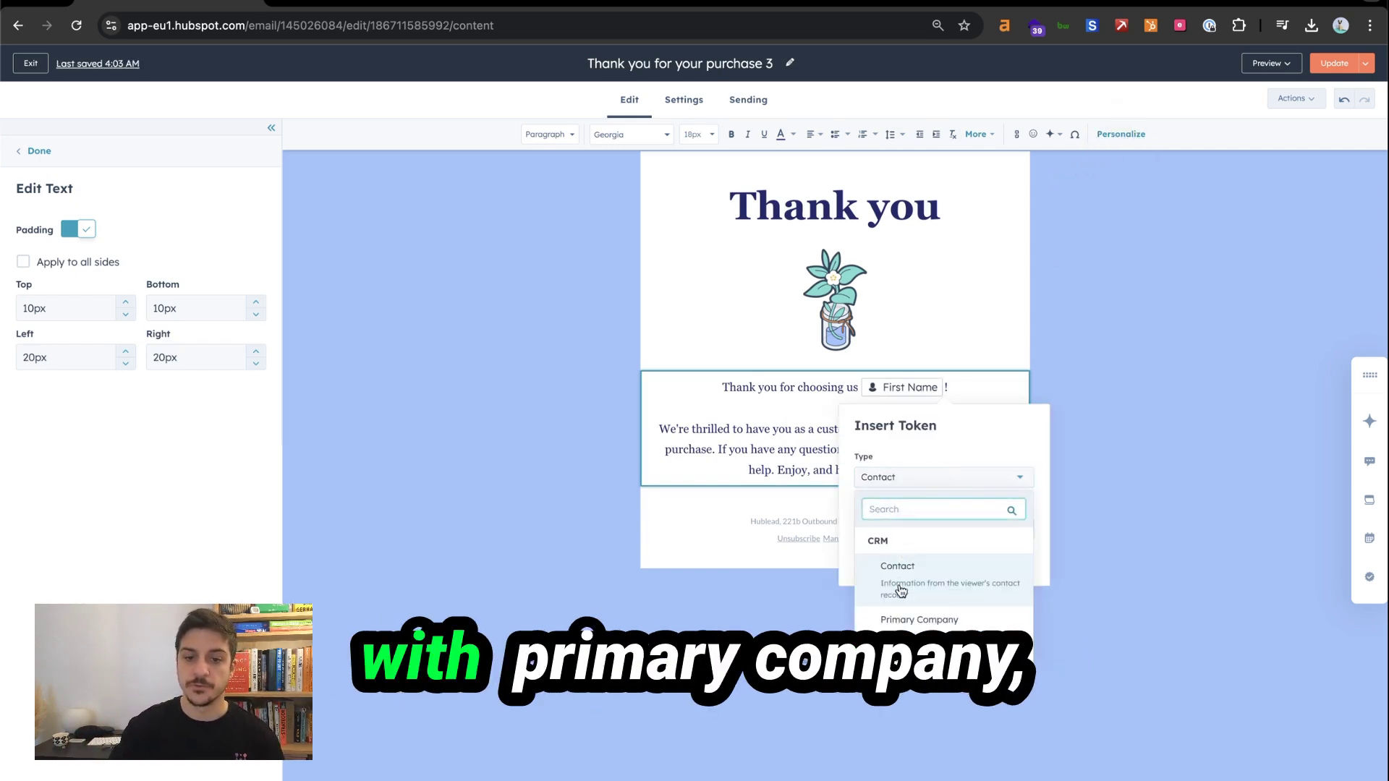
{"action": "scroll", "coordinate": [901, 592], "scroll_direction": "down", "scroll_amount": 5}
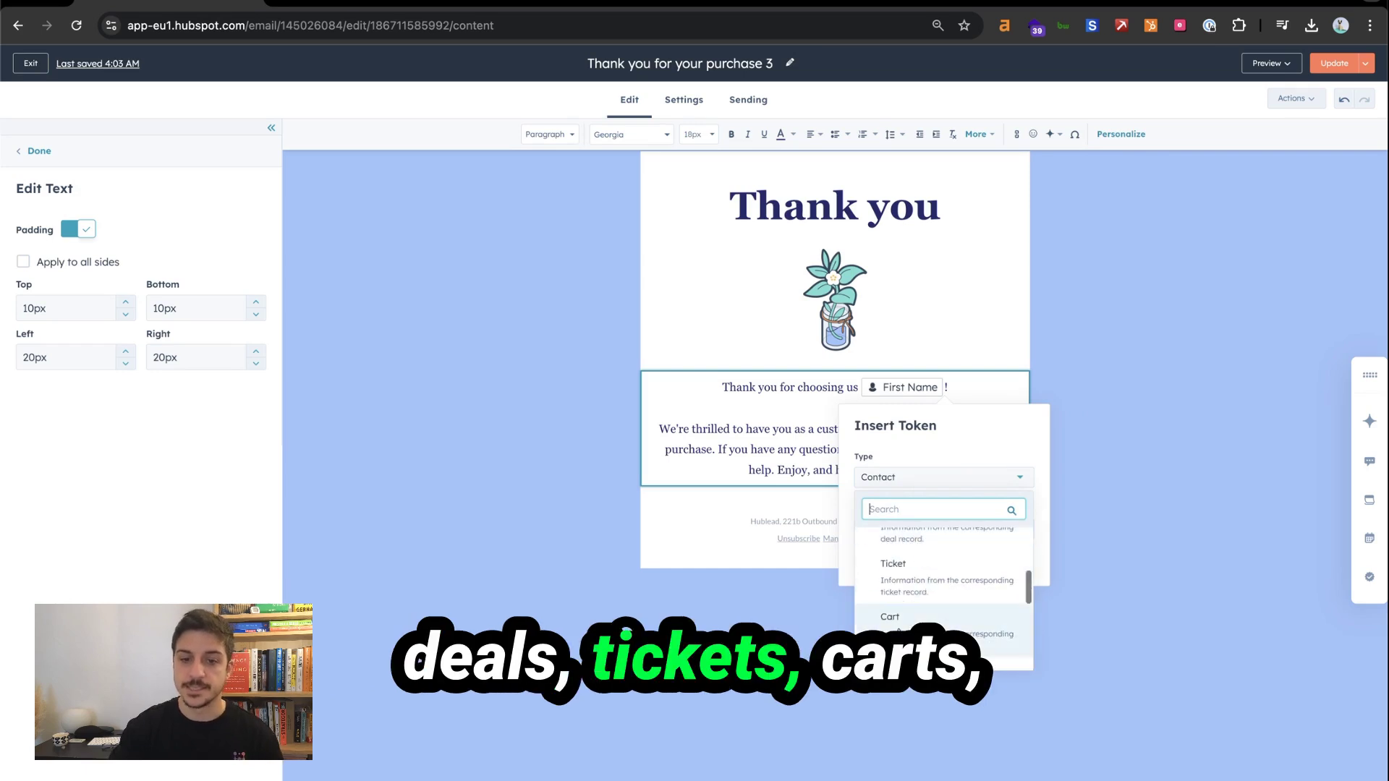
{"action": "scroll", "coordinate": [924, 608], "scroll_direction": "down", "scroll_amount": 5}
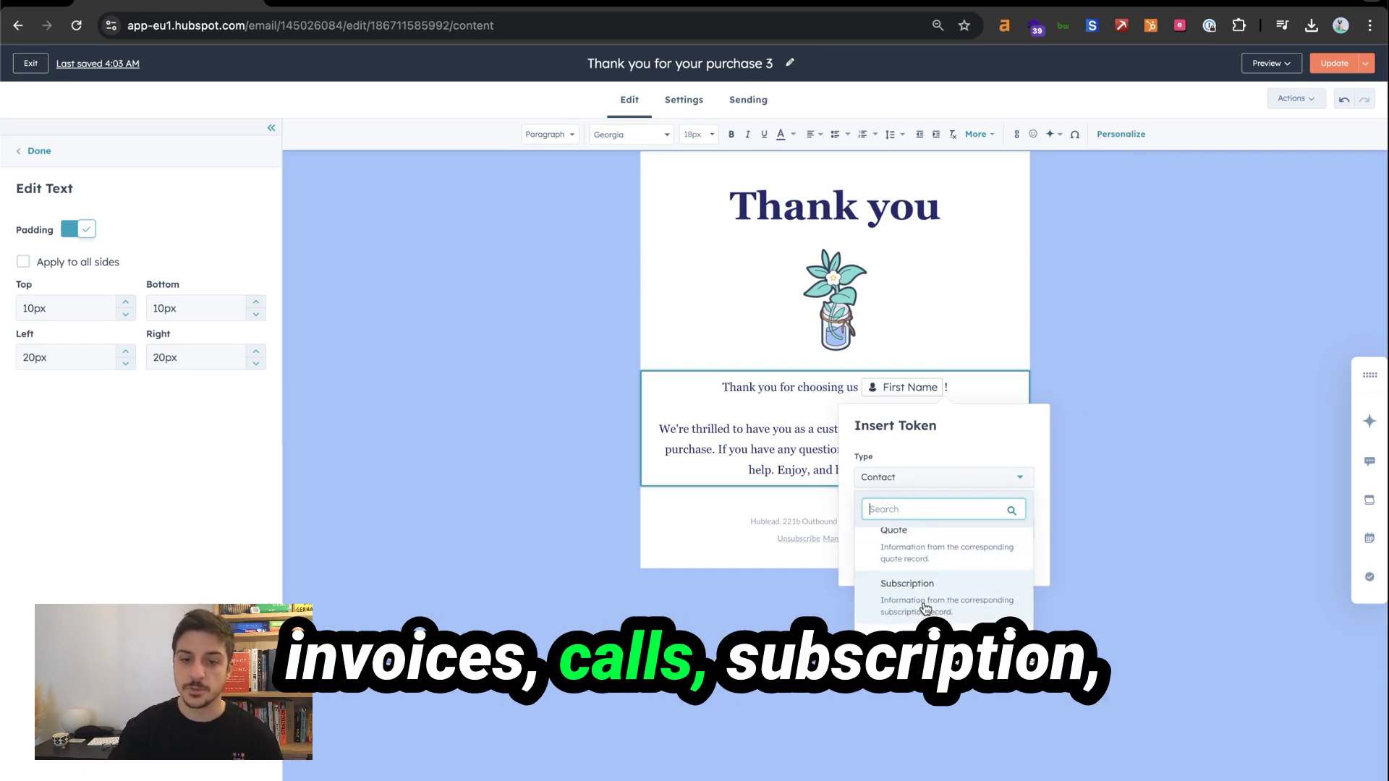
{"action": "scroll", "coordinate": [925, 608], "scroll_direction": "down", "scroll_amount": 3}
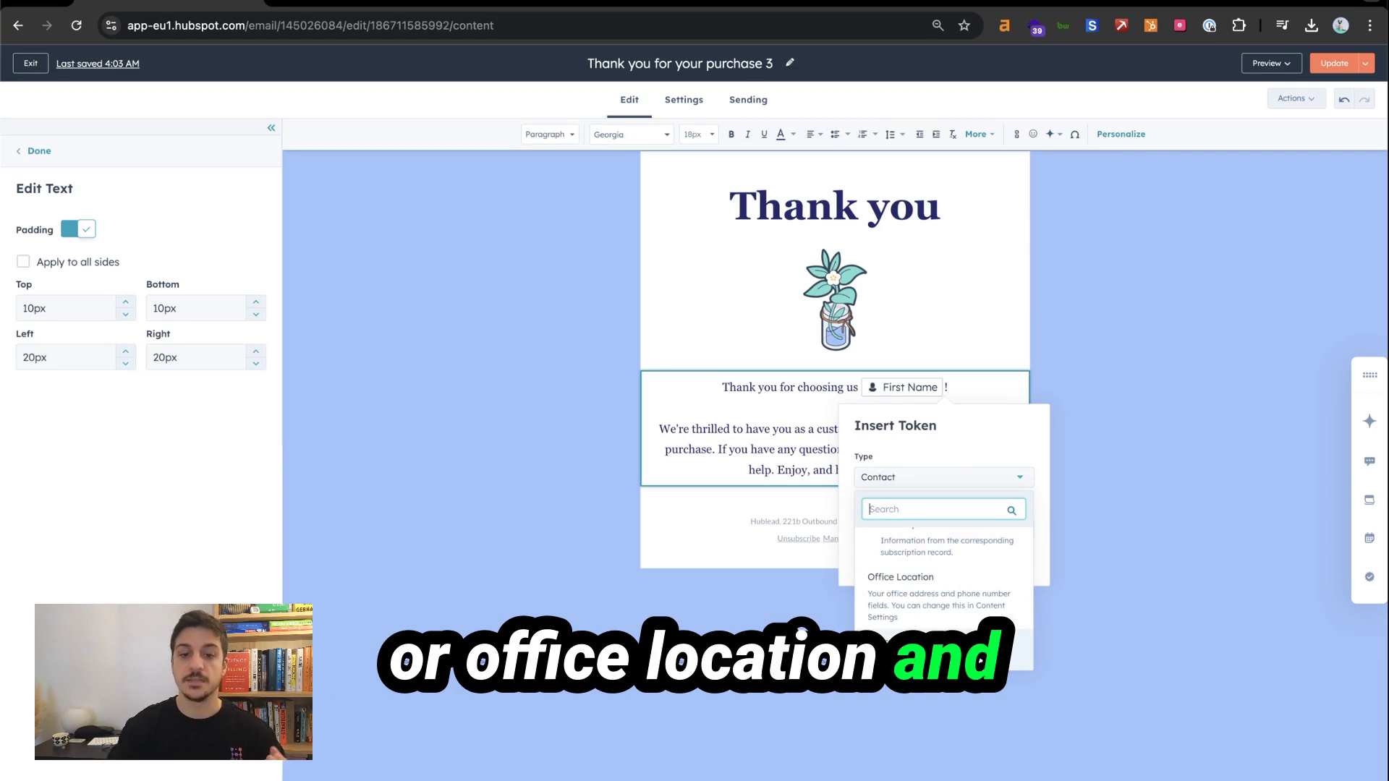
Step: In Settings, insert a Contact First Name token into the empty preview text
{"action": "left_click", "coordinate": [687, 105]}
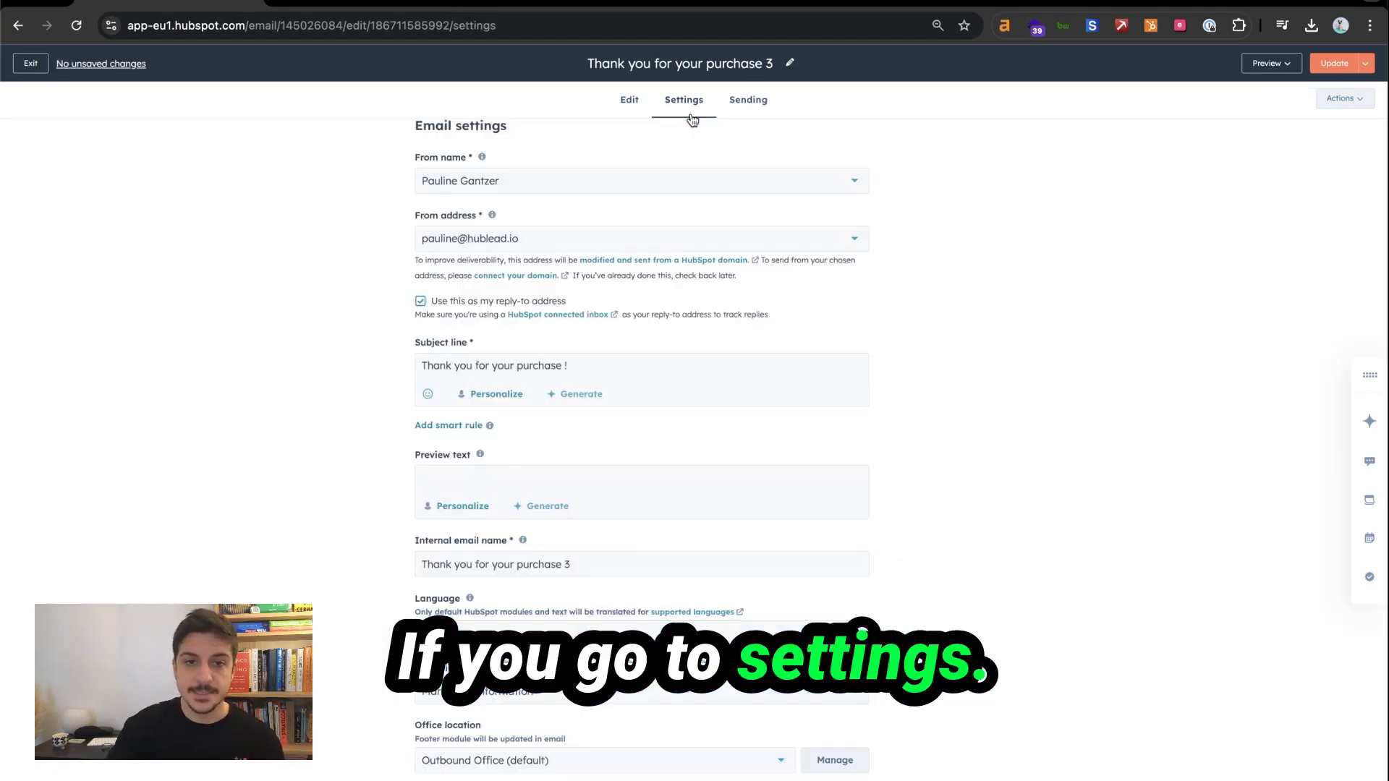
{"action": "scroll", "coordinate": [500, 427], "scroll_direction": "down", "scroll_amount": 1}
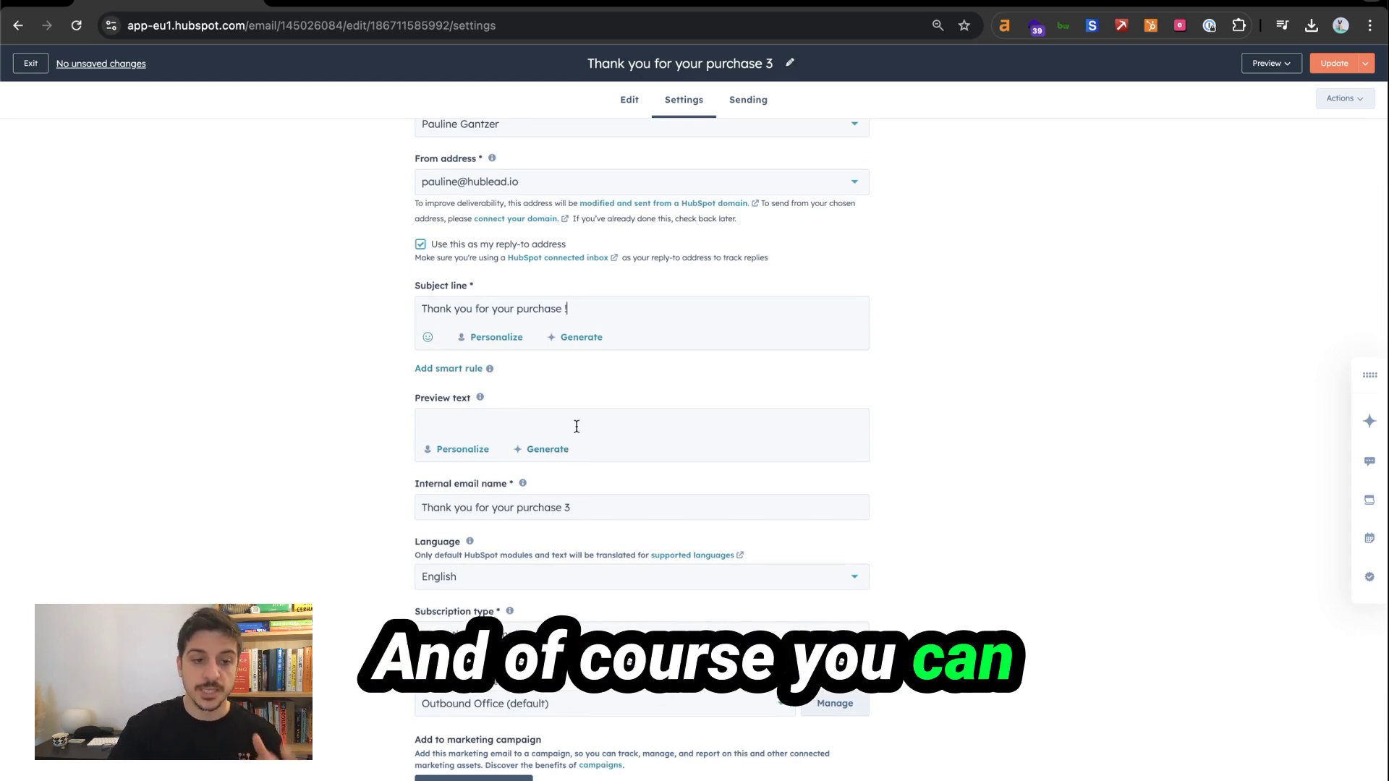
{"action": "left_click", "coordinate": [502, 422]}
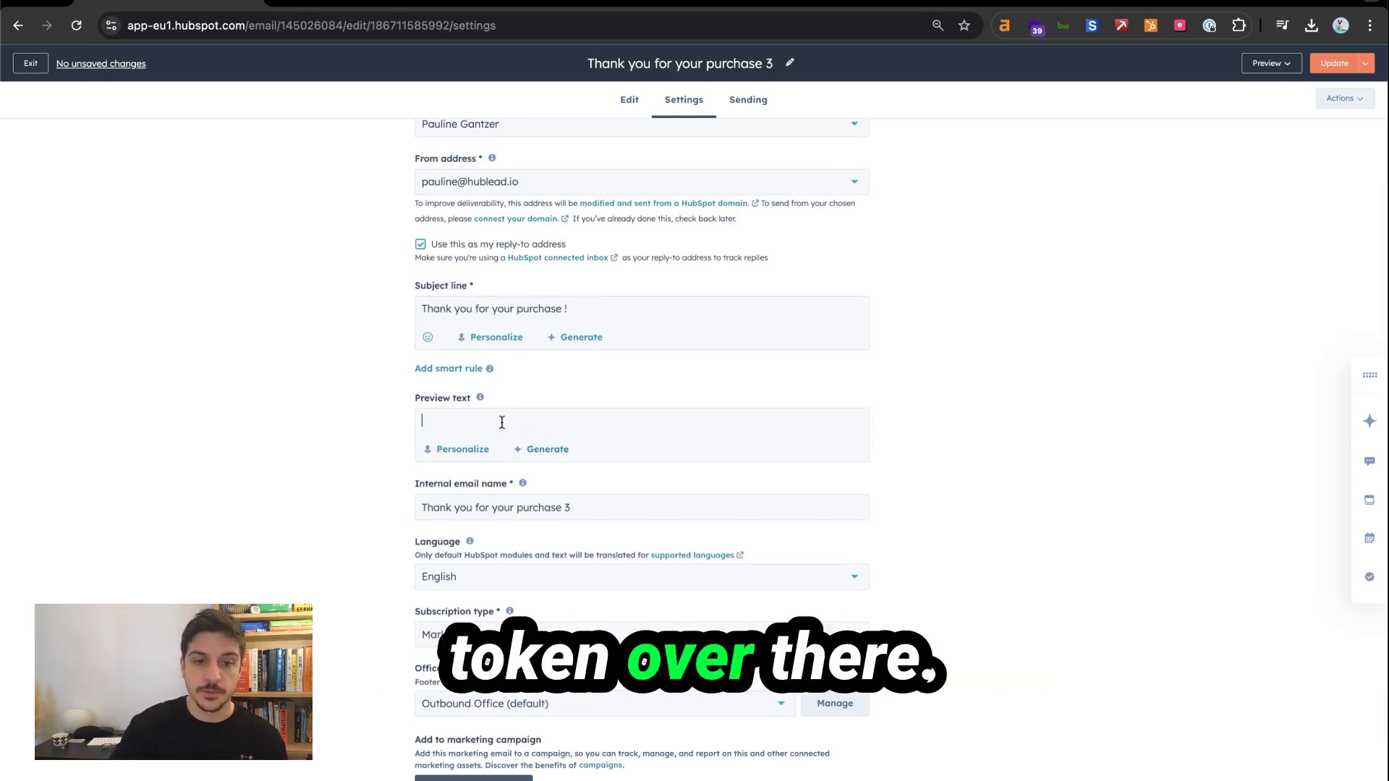
{"action": "left_click", "coordinate": [462, 450]}
{"action": "left_click", "coordinate": [452, 511]}
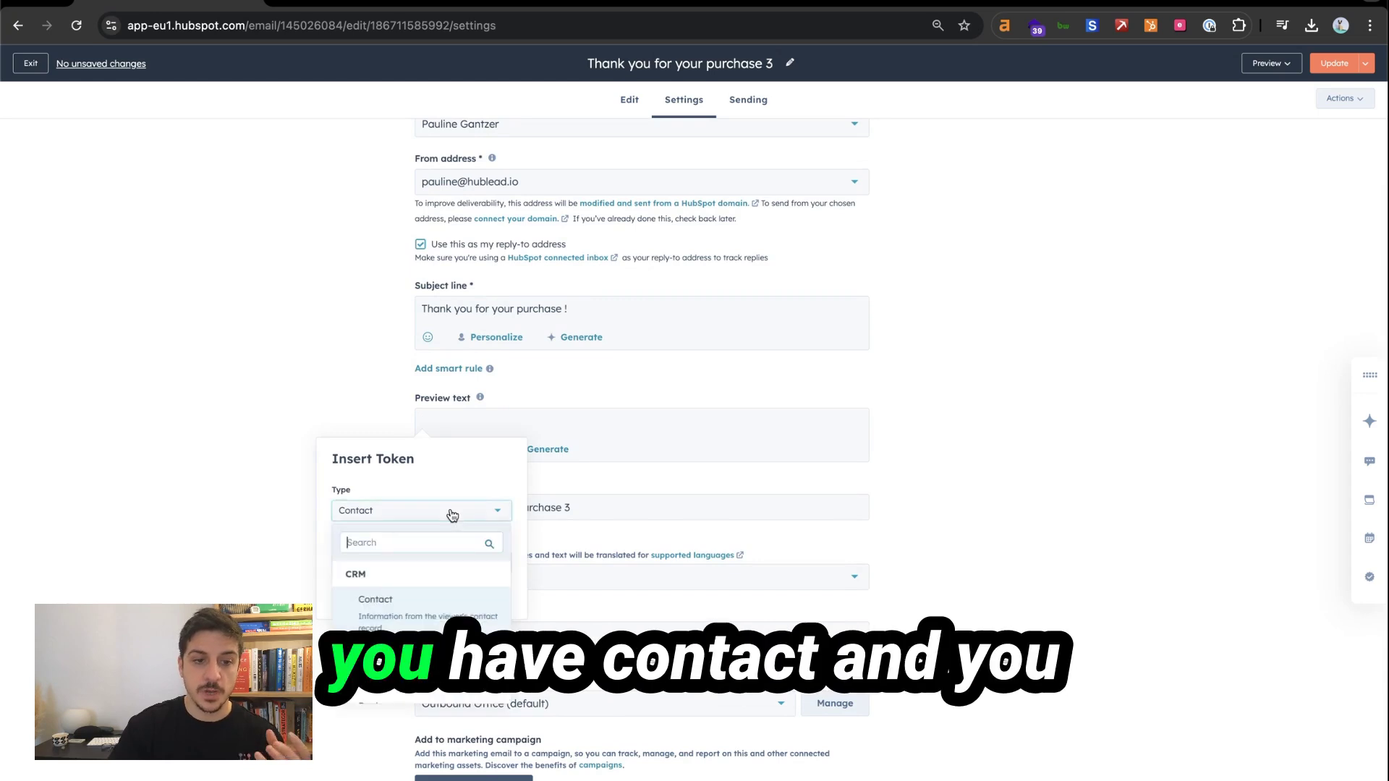
{"action": "scroll", "coordinate": [419, 605], "scroll_direction": "down", "scroll_amount": 2}
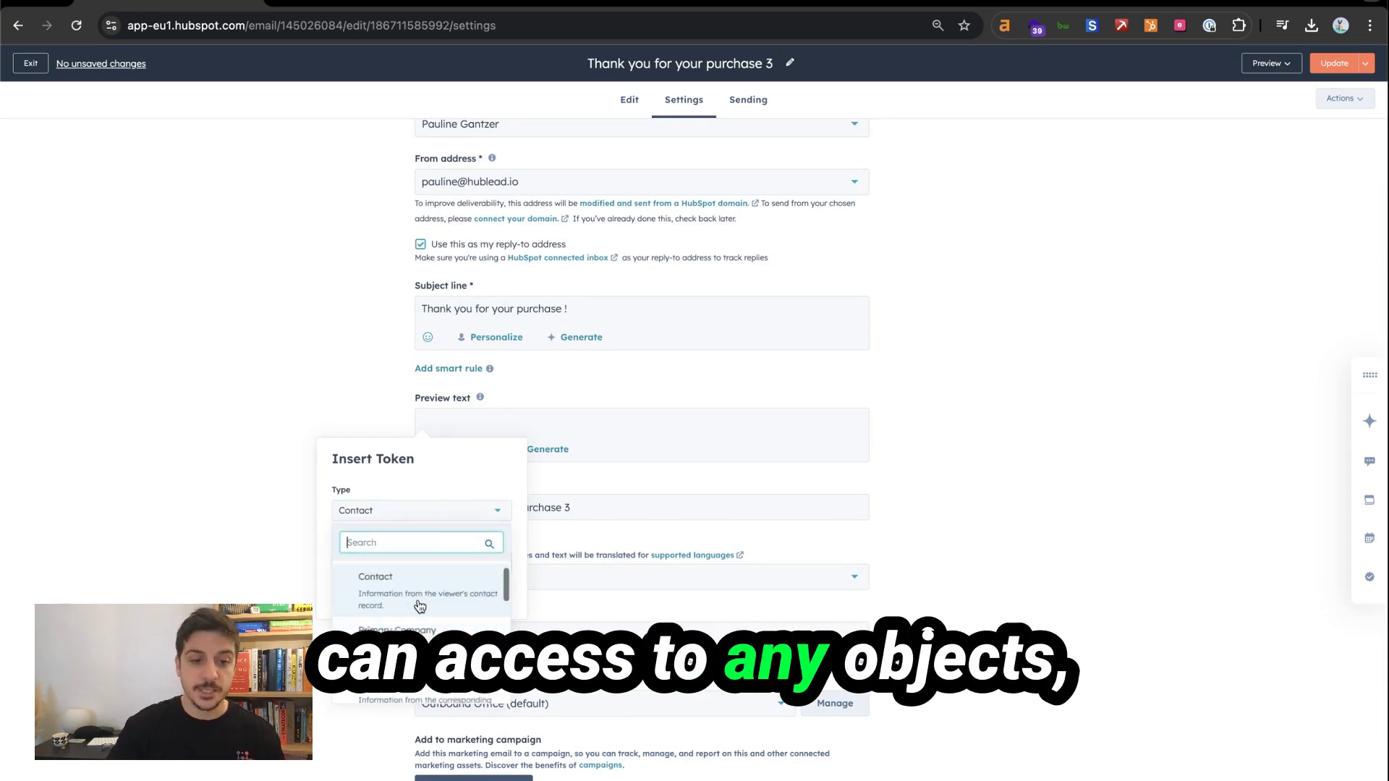
{"action": "scroll", "coordinate": [420, 605], "scroll_direction": "up", "scroll_amount": 2}
{"action": "left_click", "coordinate": [414, 605]}
{"action": "left_click", "coordinate": [419, 562]}
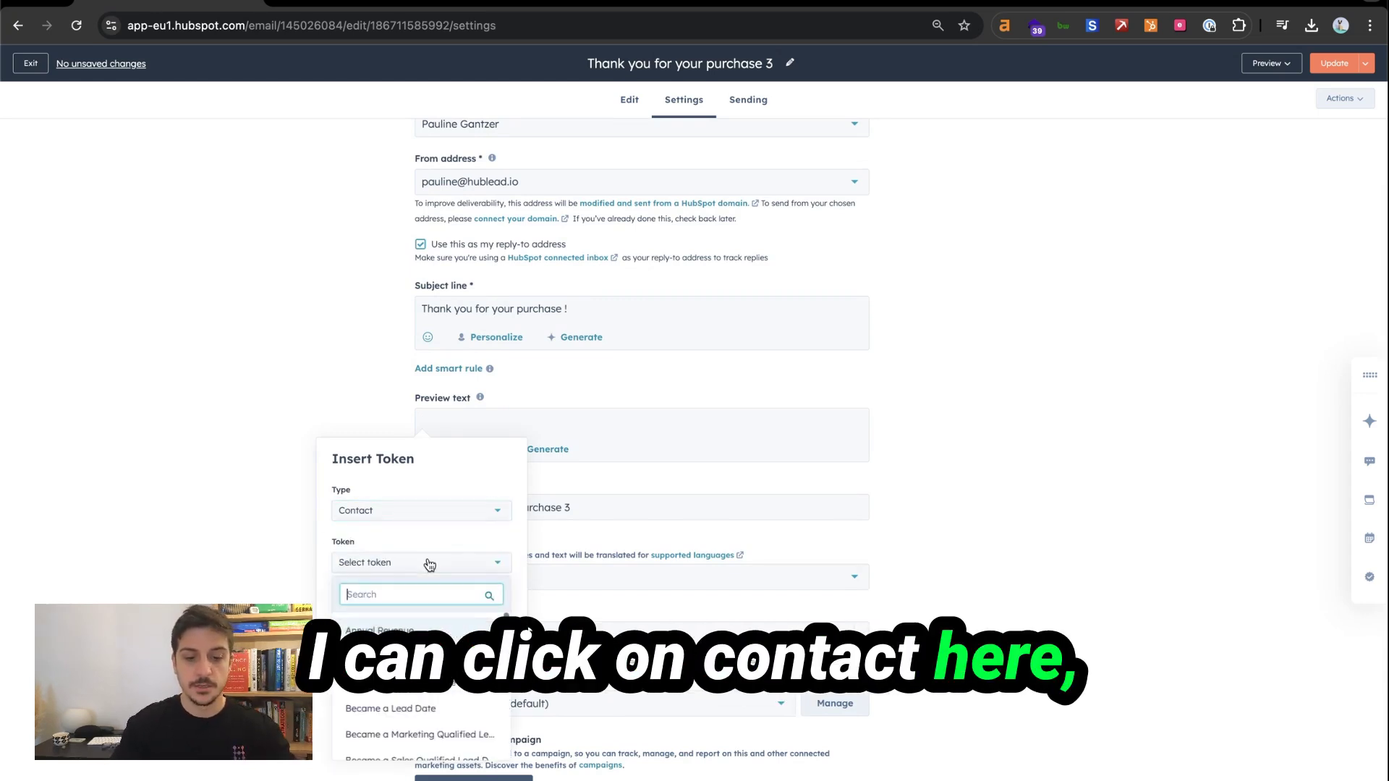
{"action": "type", "text": "first"}
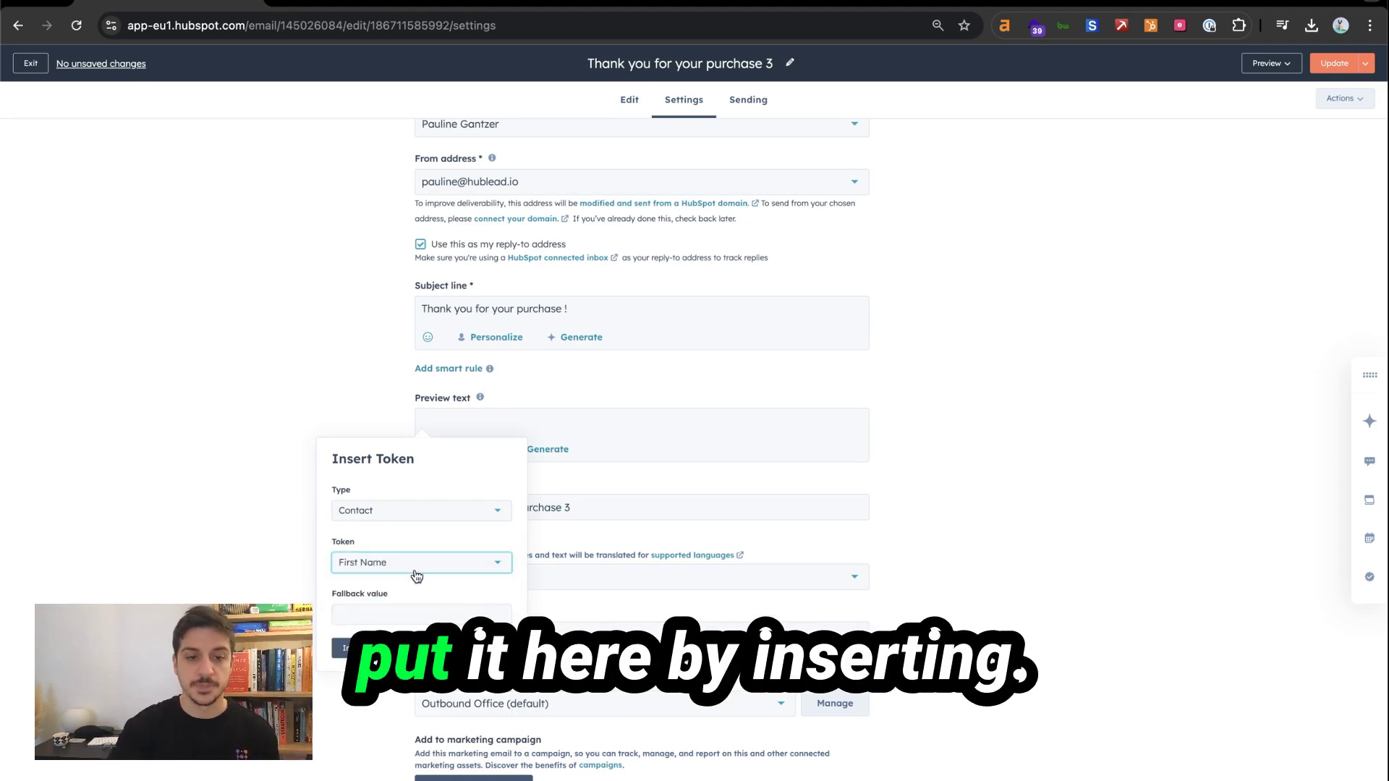
{"action": "left_click", "coordinate": [355, 649]}
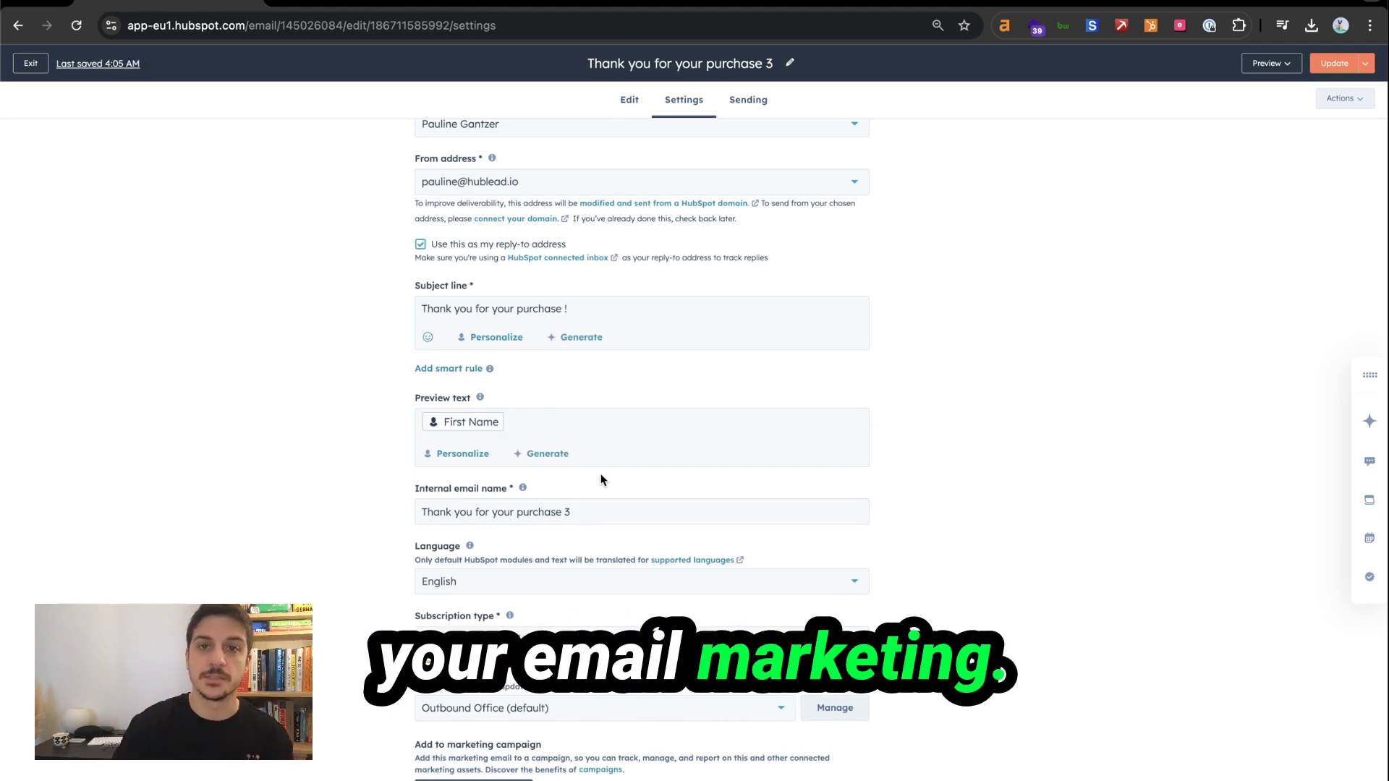
Step: Start publishing the email updates, bringing up the 'Publish your email updates' dialog
{"action": "scroll", "coordinate": [1334, 81], "scroll_direction": "up", "scroll_amount": 2}
{"action": "left_click", "coordinate": [1335, 64]}
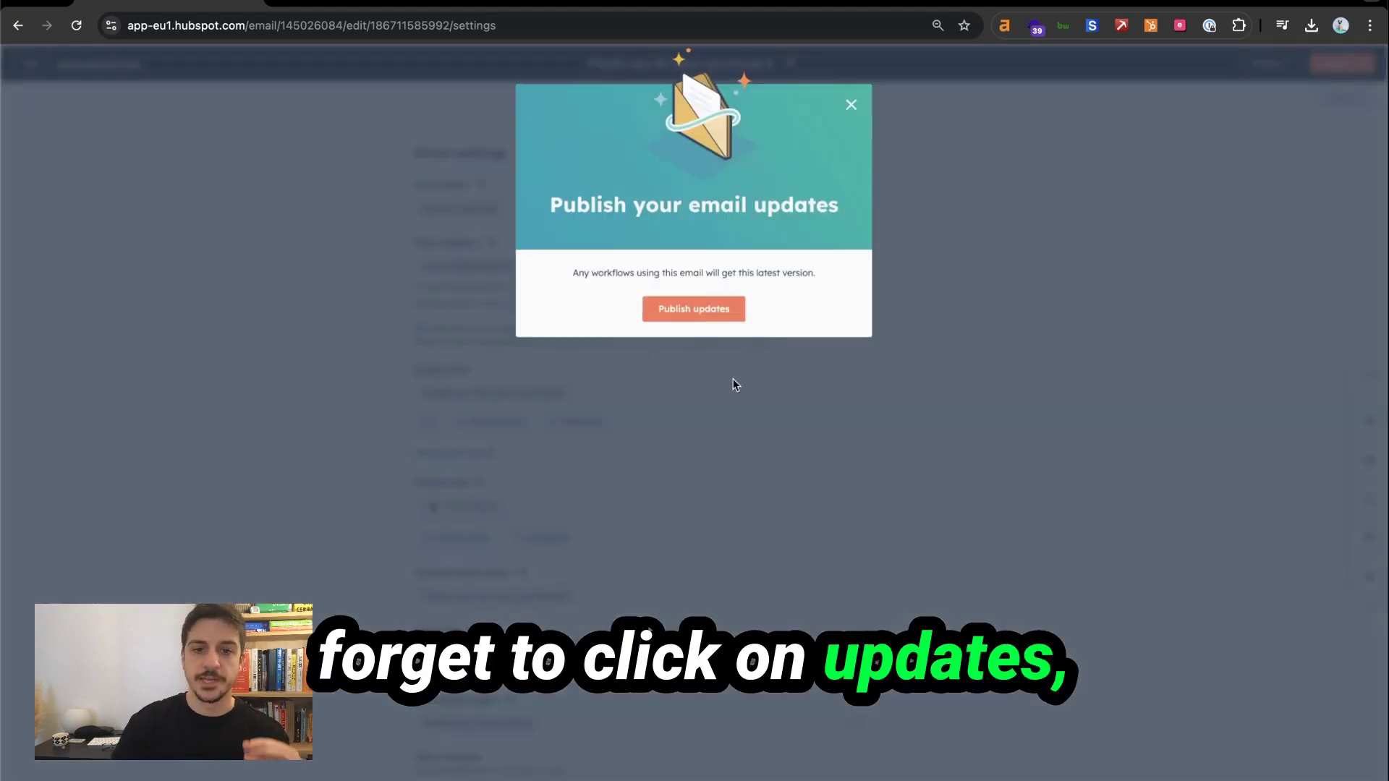